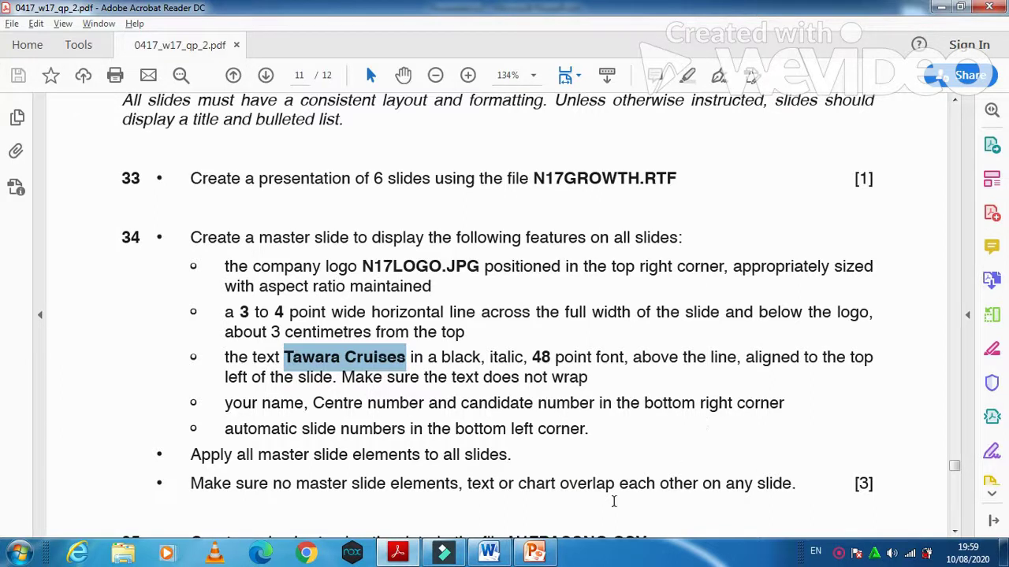
- Type the candidate's name, centre number and candidate number into the slide master footer
click(532, 553)
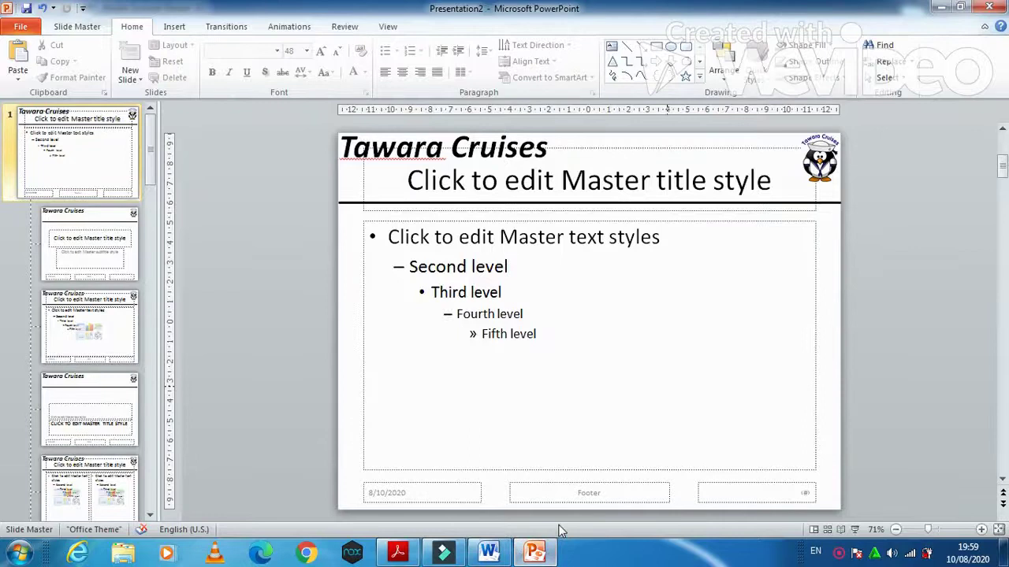
click(590, 493)
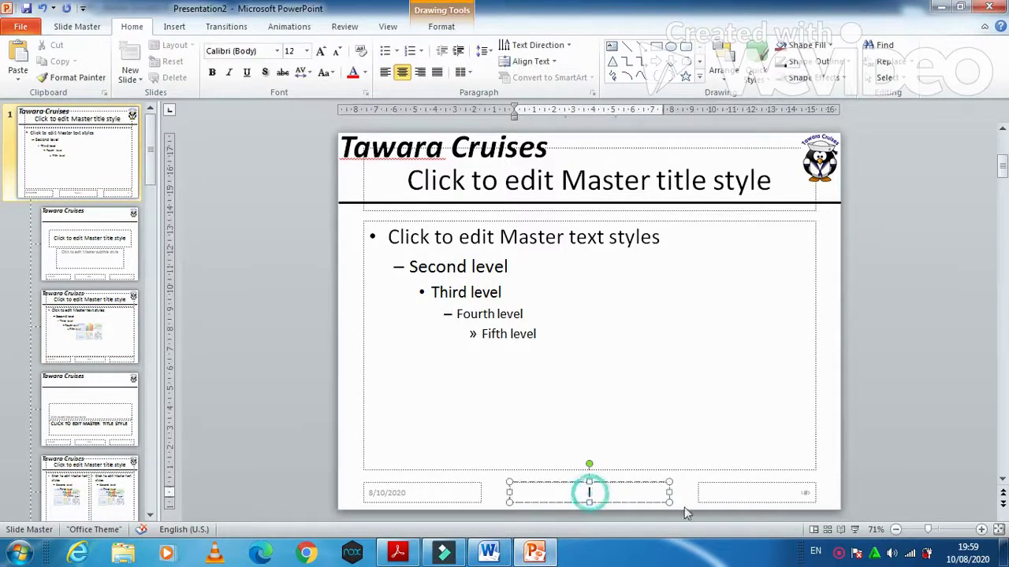
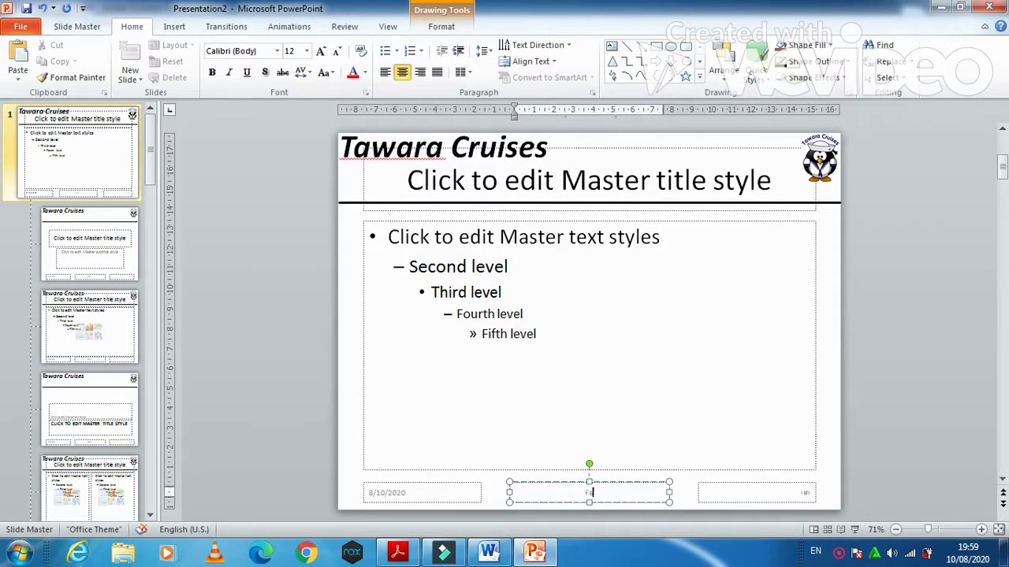
click(715, 434)
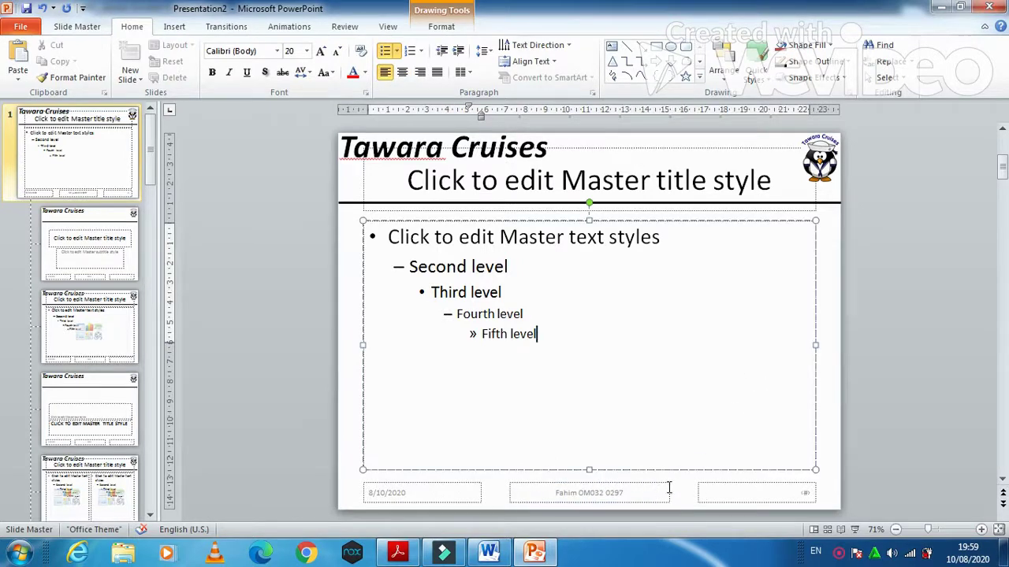
click(397, 552)
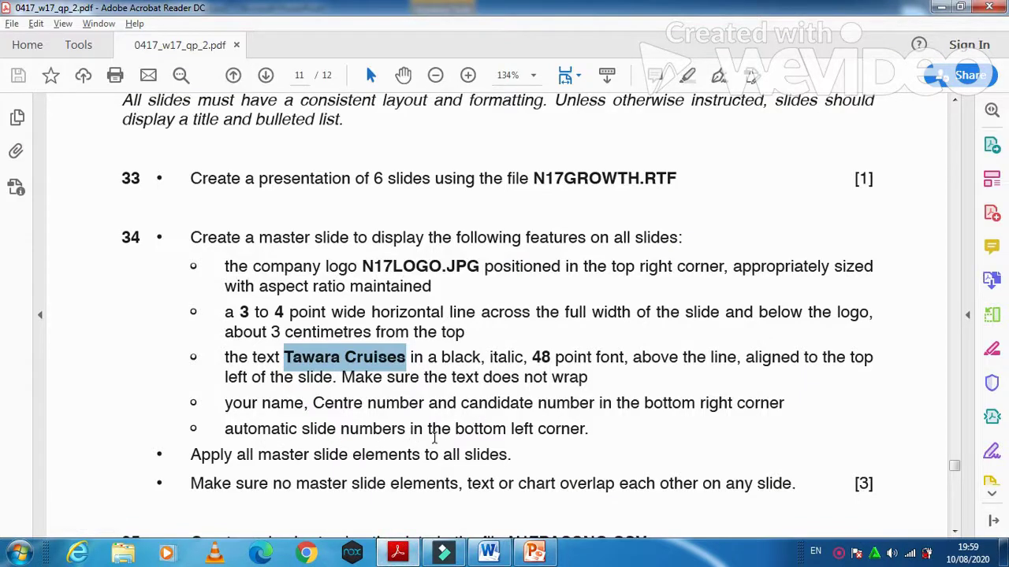
click(398, 551)
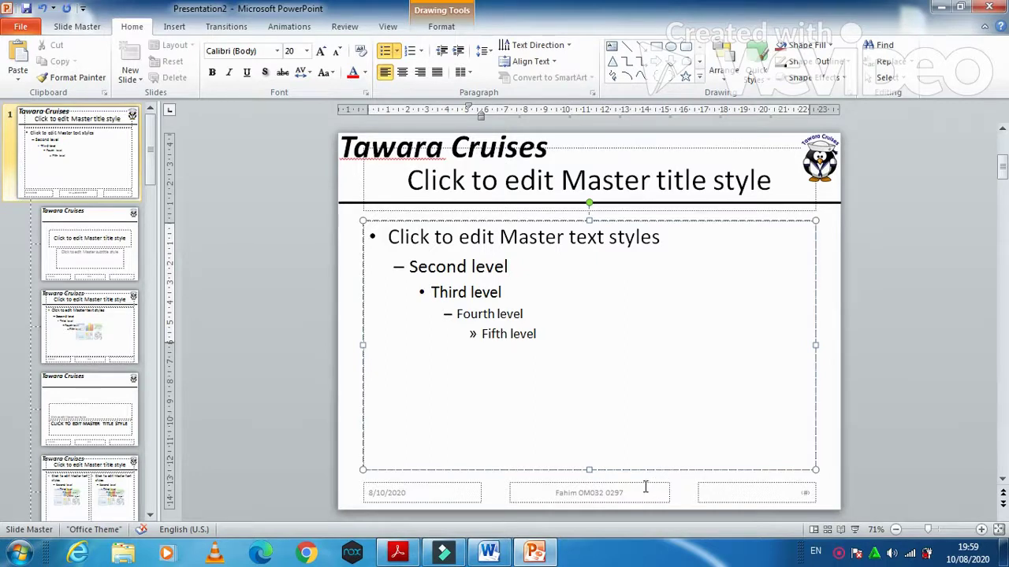
- Move the name footer right, shift the slide-number box left and delete the date placeholder
click(645, 487)
drag(644, 480, 782, 432)
click(722, 483)
drag(723, 483, 390, 453)
click(402, 483)
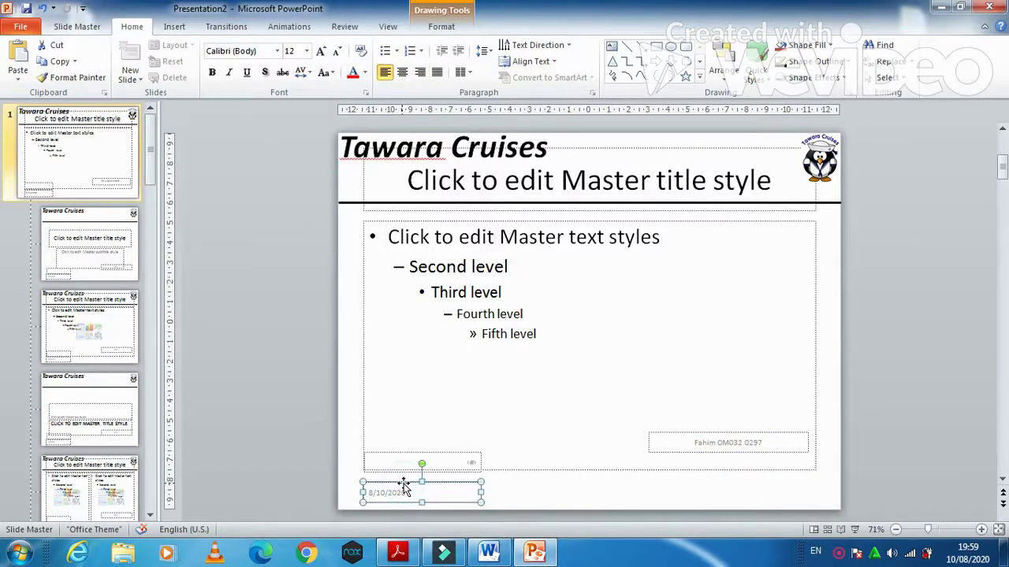
key(Delete)
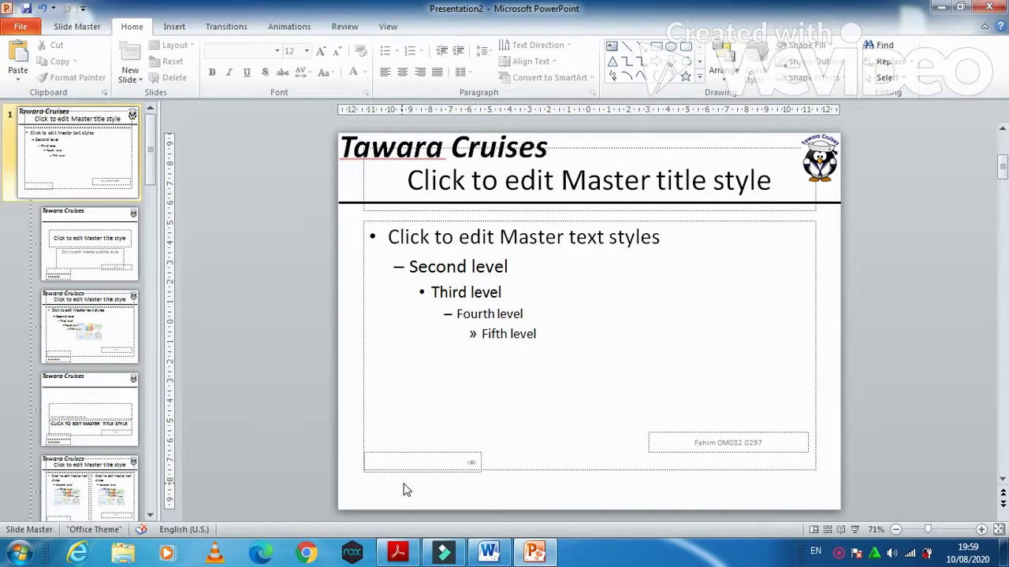
- Place the name footer bottom-right and slide number bottom-left, then right-align the footer text
click(761, 431)
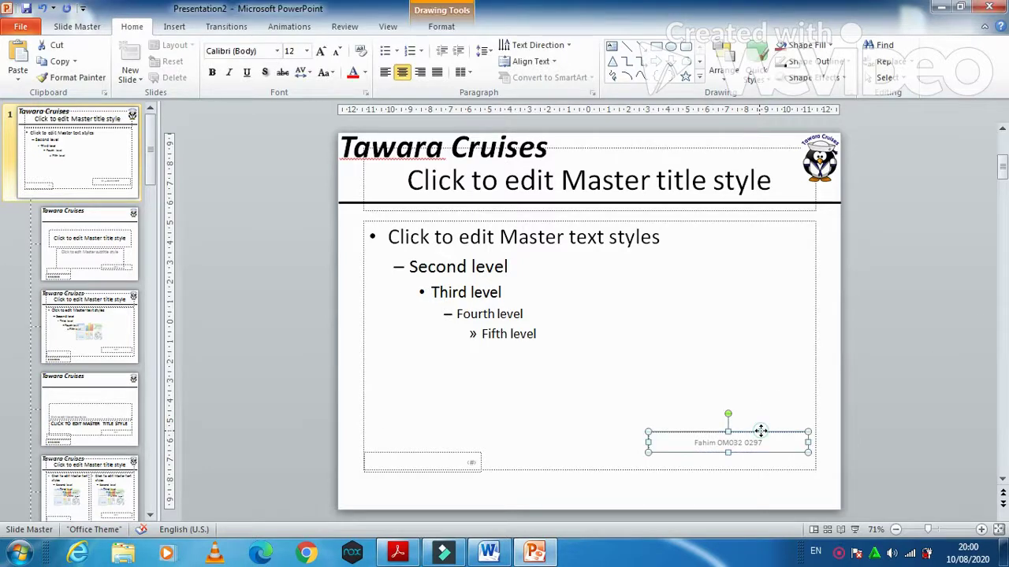
drag(760, 432, 573, 473)
drag(467, 454, 447, 479)
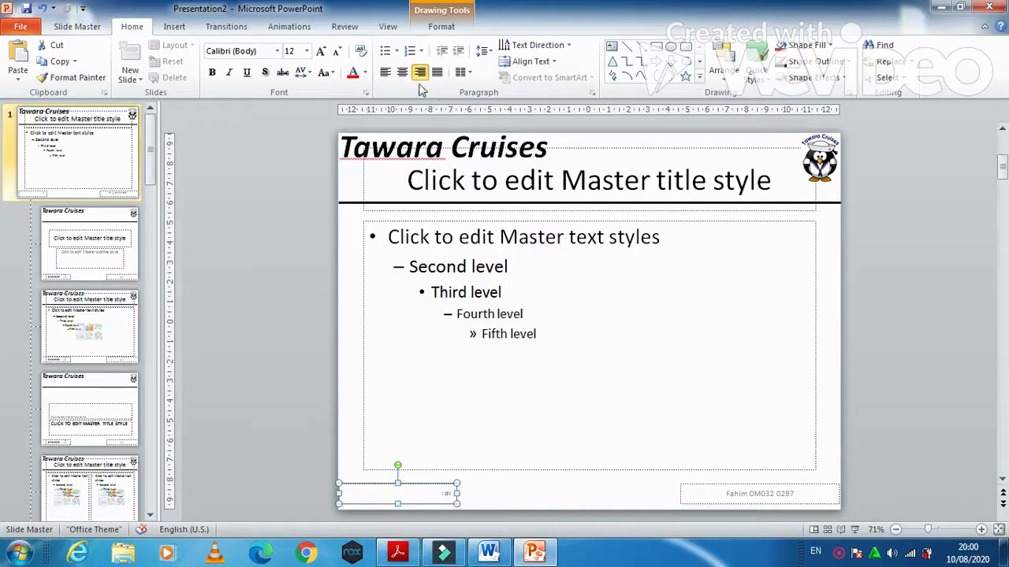
click(822, 488)
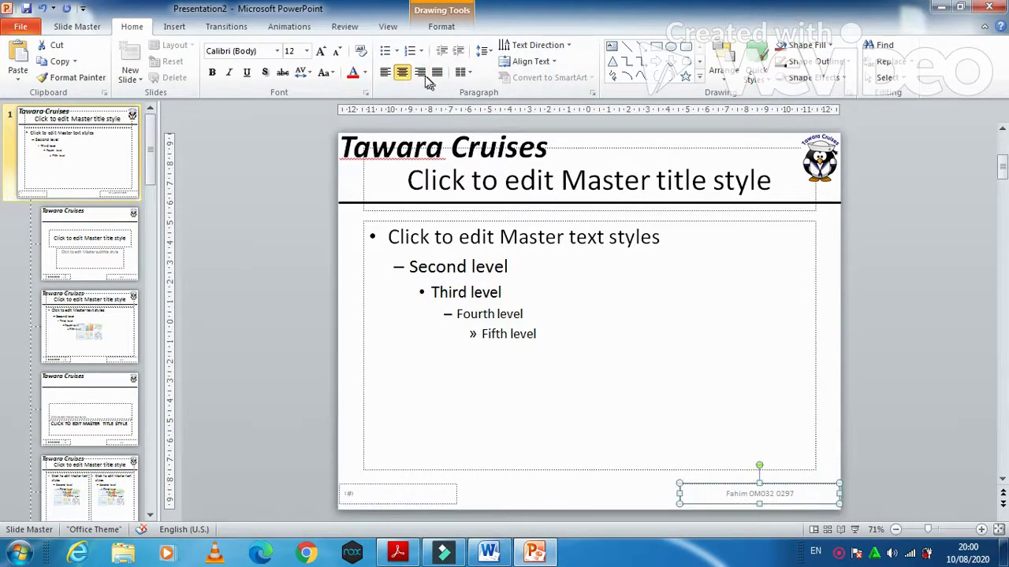
key(ctrl+r)
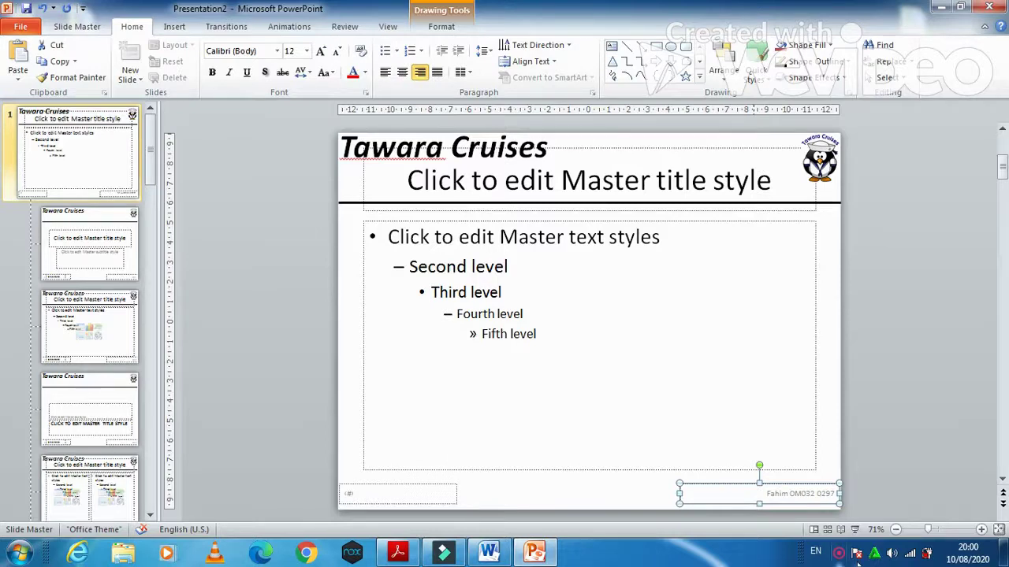
click(180, 28)
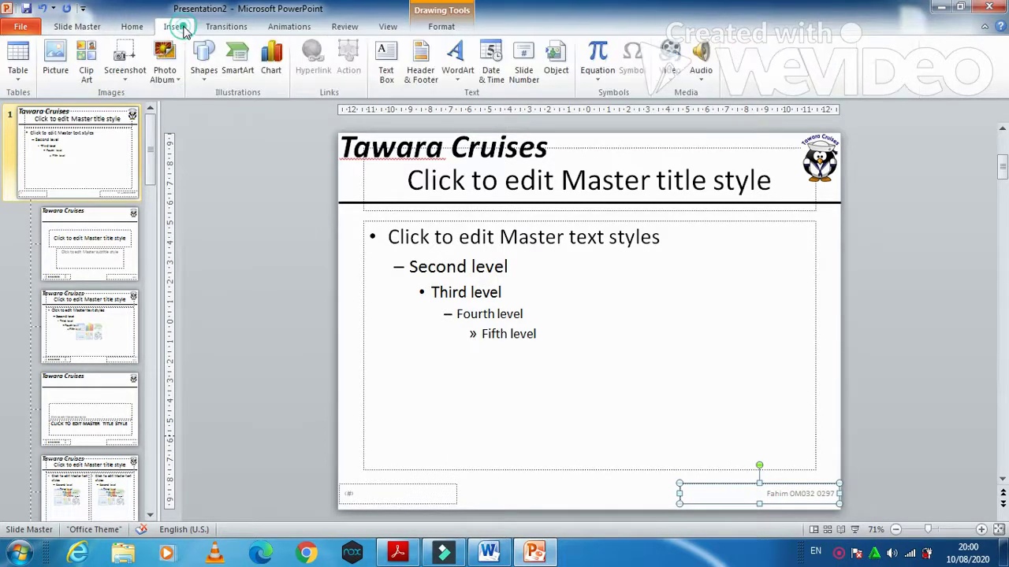
- Enable the footer and slide numbers in Header & Footer and apply to all slides
click(421, 69)
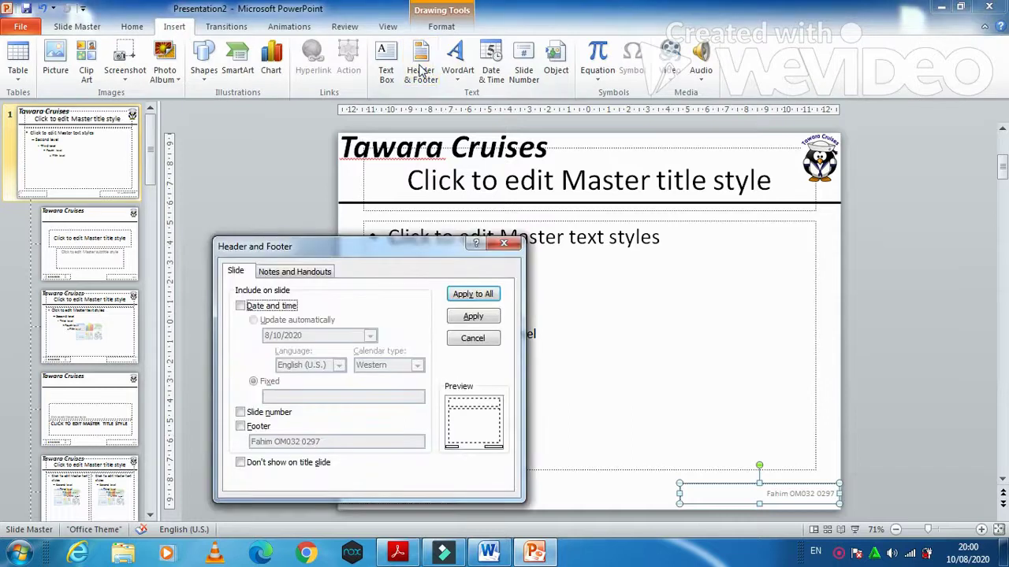
click(240, 426)
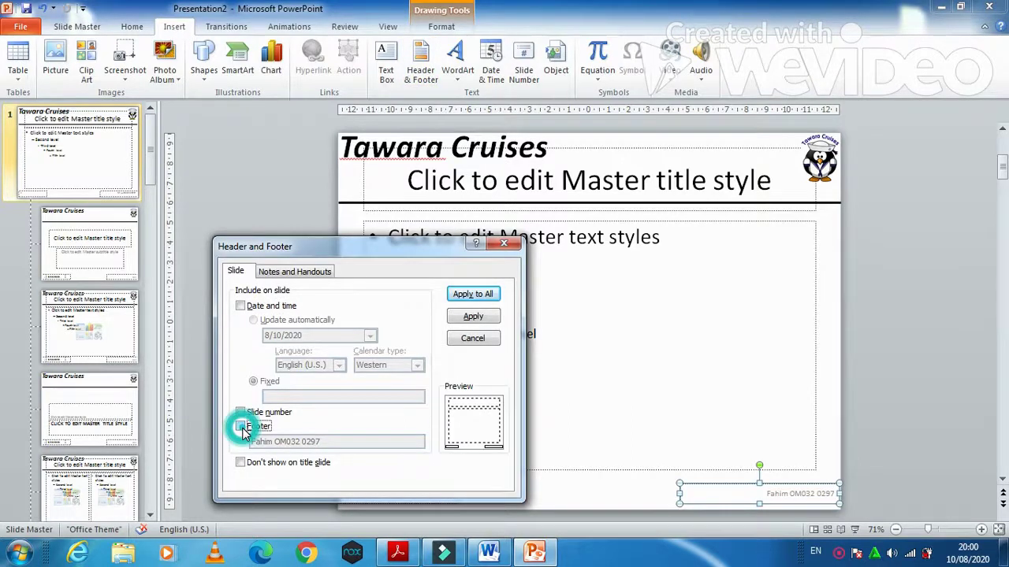
click(240, 413)
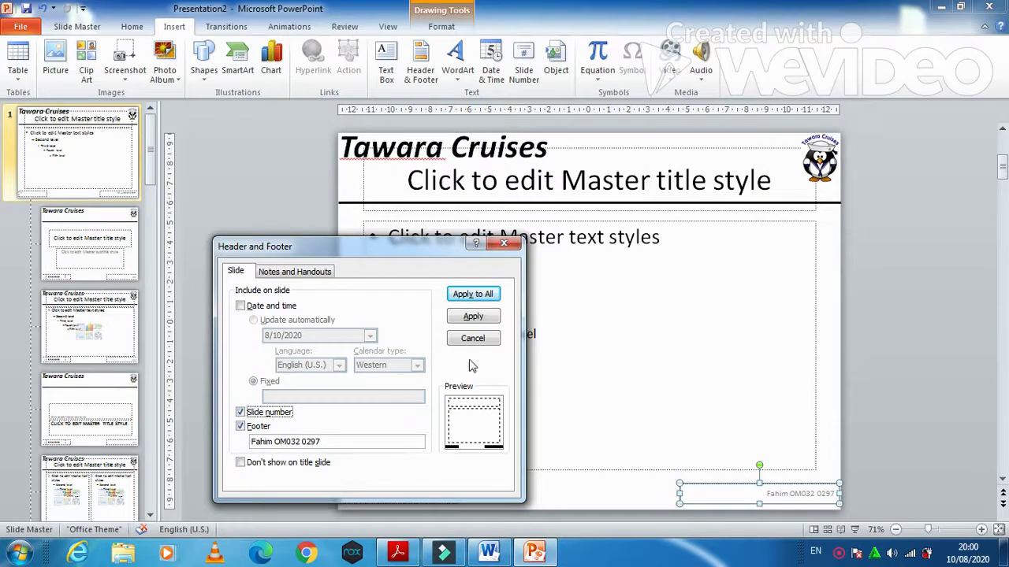
click(487, 294)
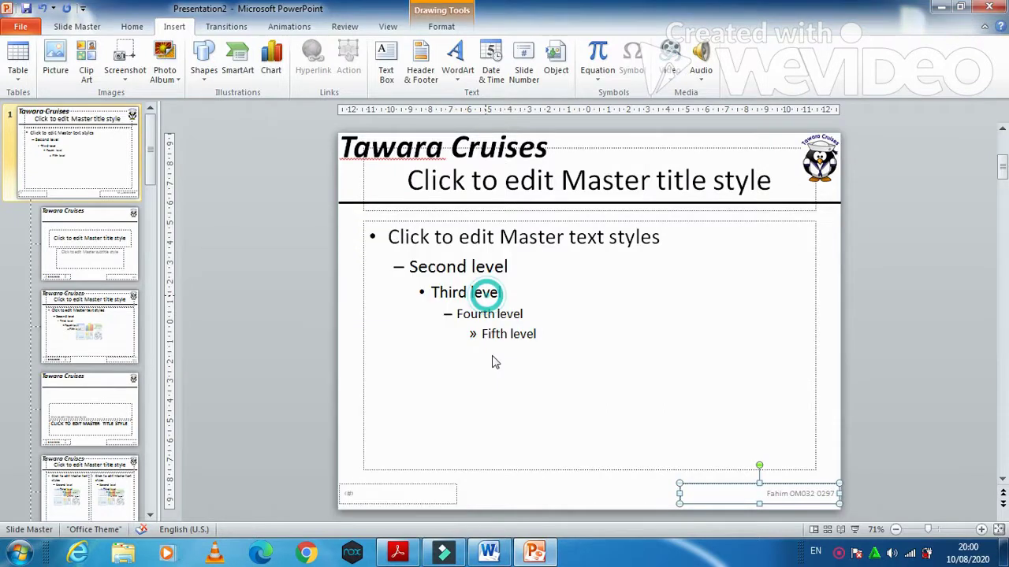
- Highlight the question paper's requirement that slide elements must not overlap
click(408, 552)
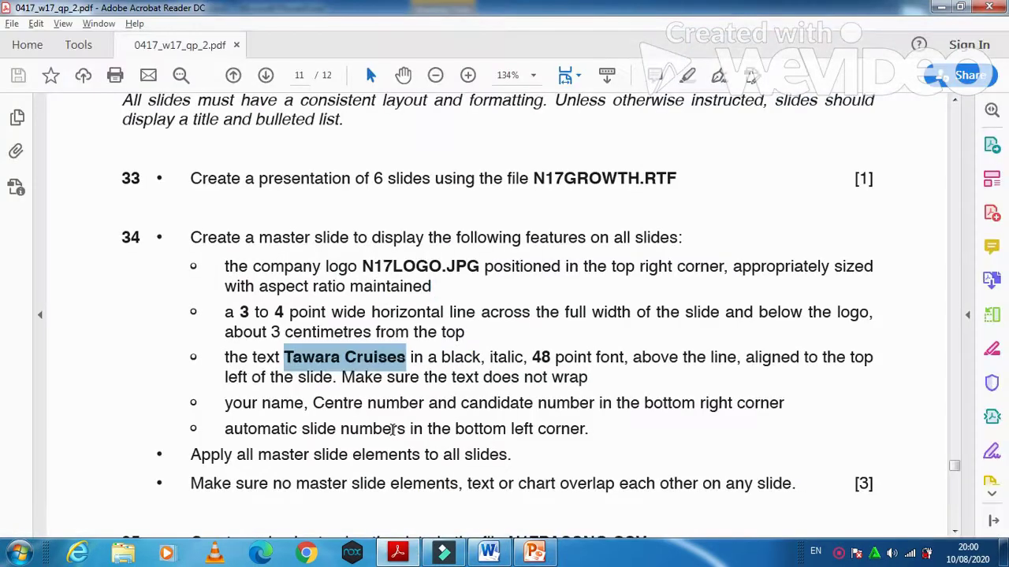
scroll(392, 429, down, 2)
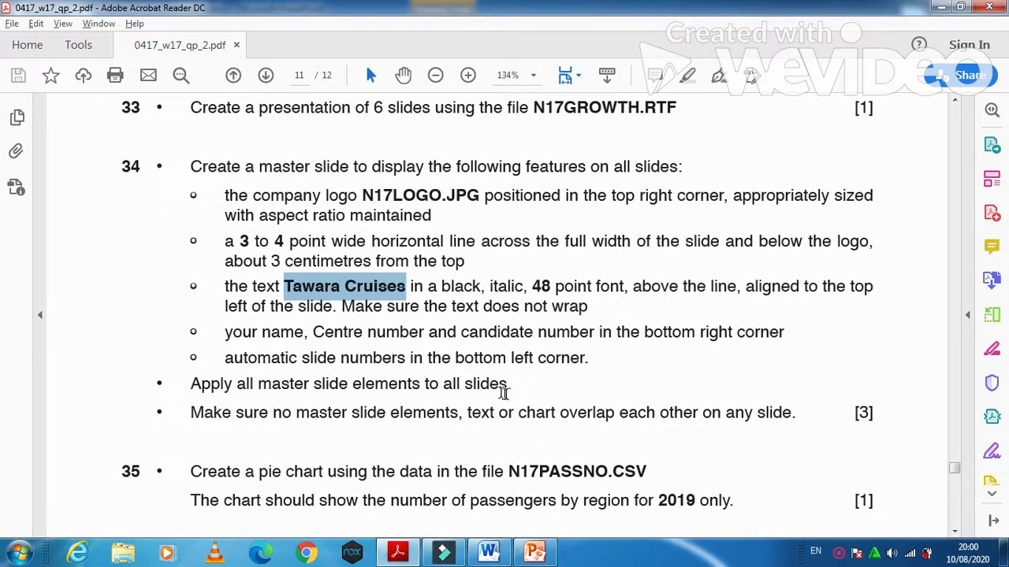
drag(190, 412, 780, 419)
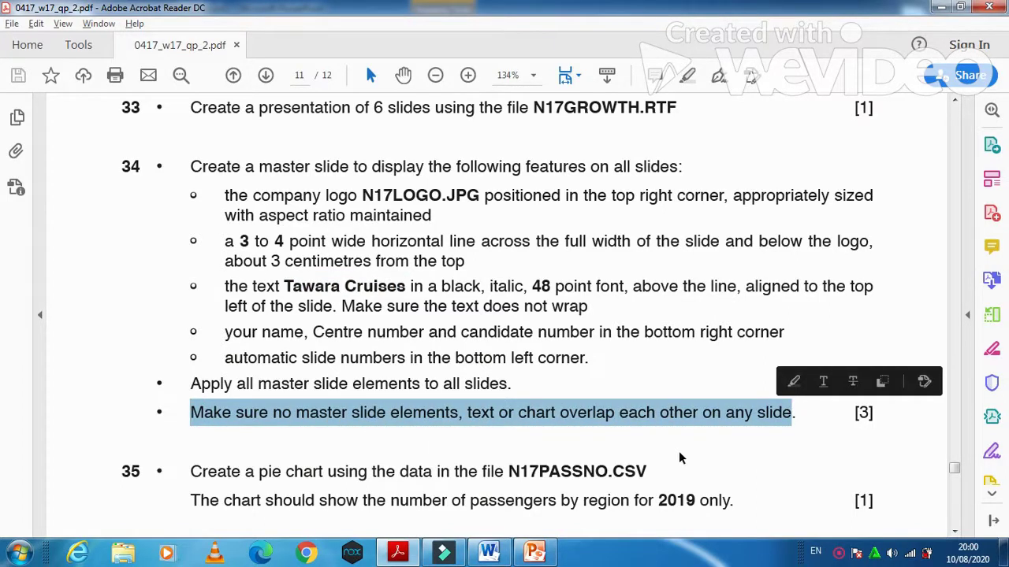
click(534, 553)
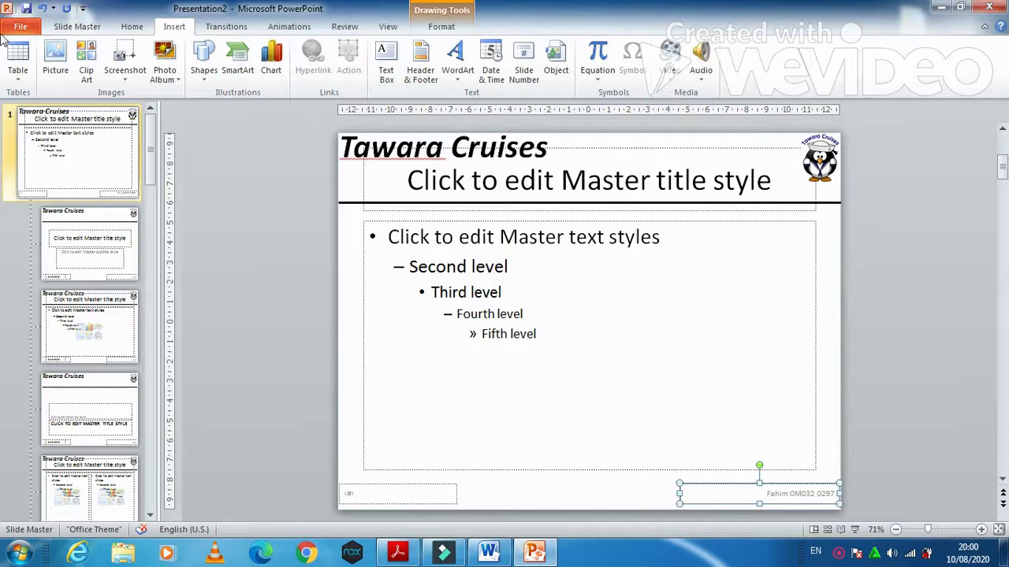
- Return to Normal view and scroll the question paper to task 35's pie chart instructions
click(400, 29)
click(19, 59)
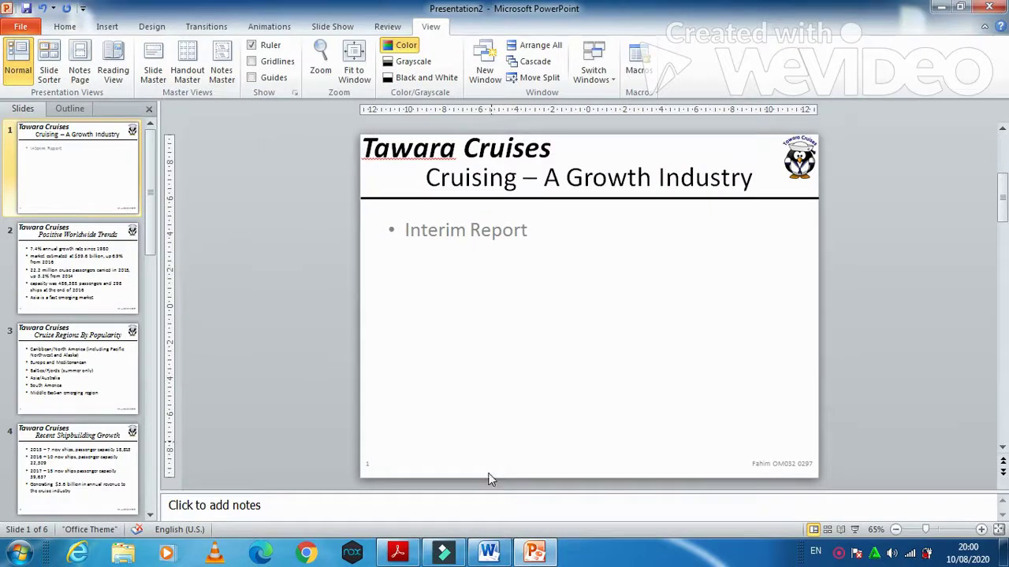
click(397, 552)
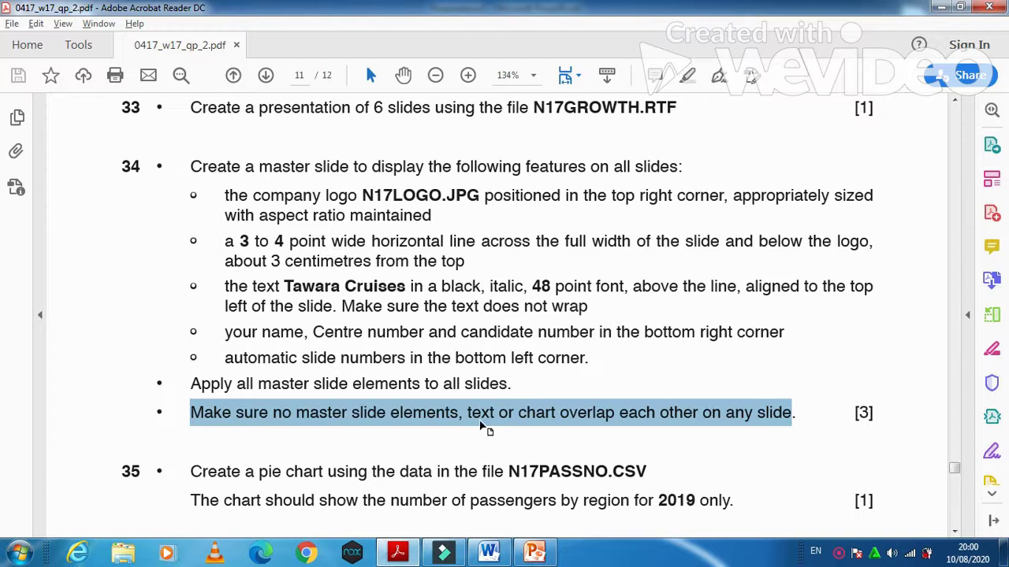
scroll(481, 426, down, 1)
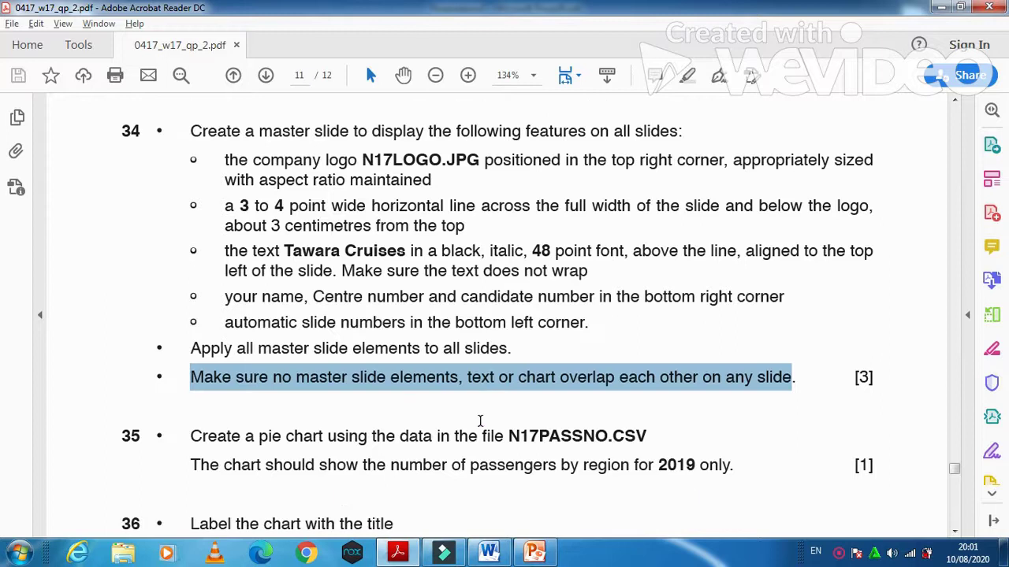
scroll(480, 421, down, 3)
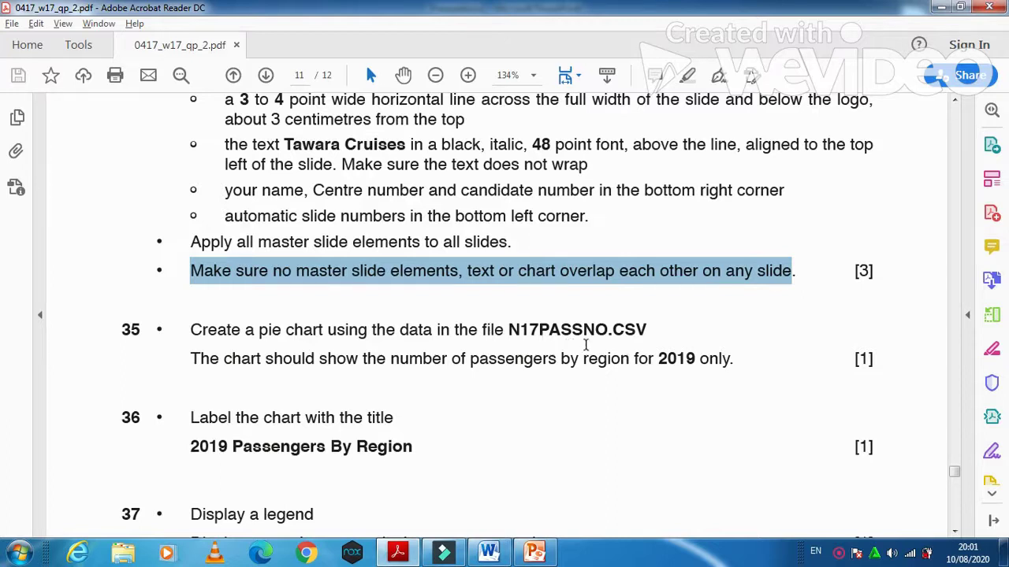
- Open the N17PASSNO data file in Excel from the source files folder
click(943, 10)
click(946, 12)
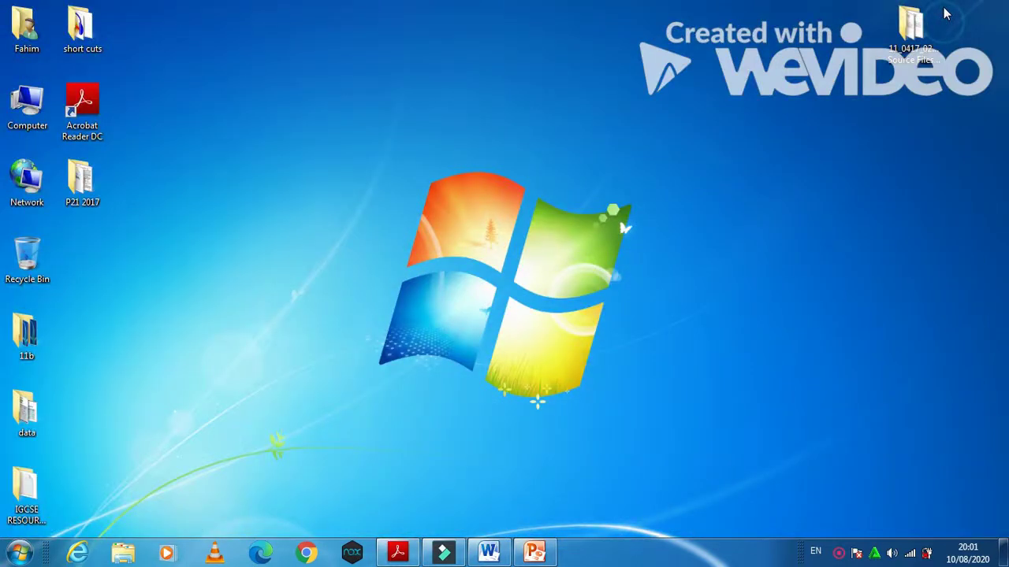
double_click(912, 27)
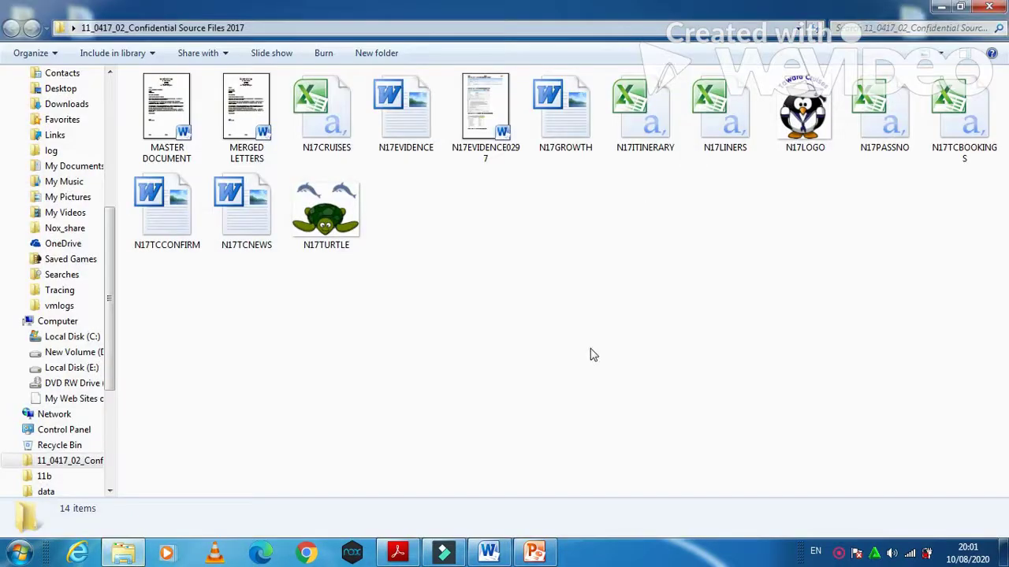
click(905, 119)
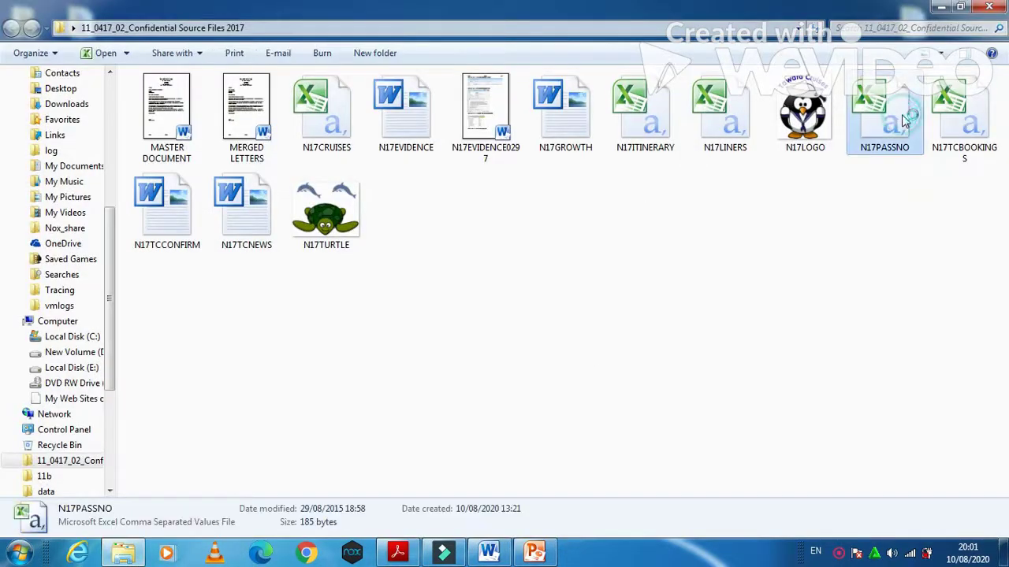
double_click(905, 119)
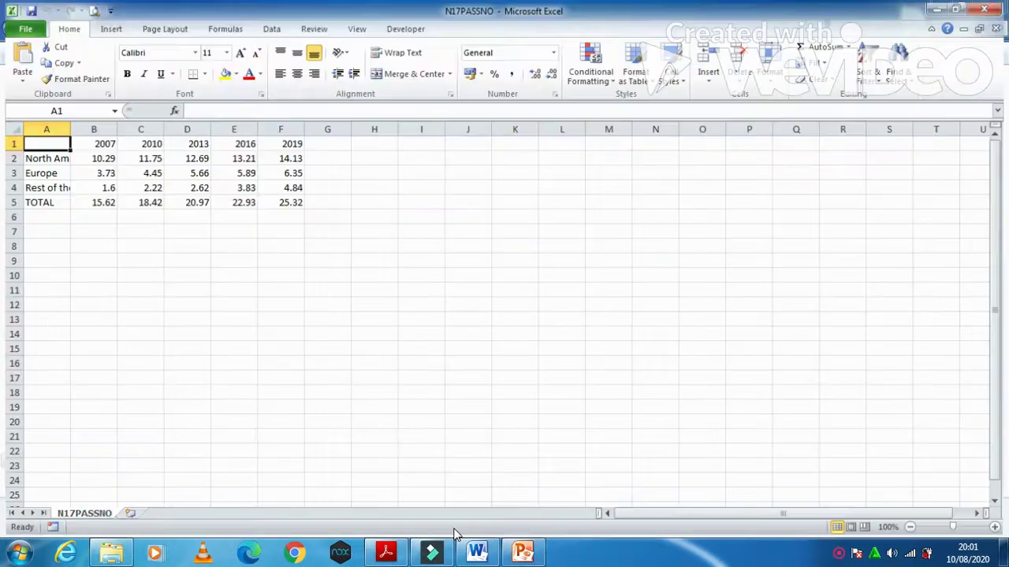
click(386, 552)
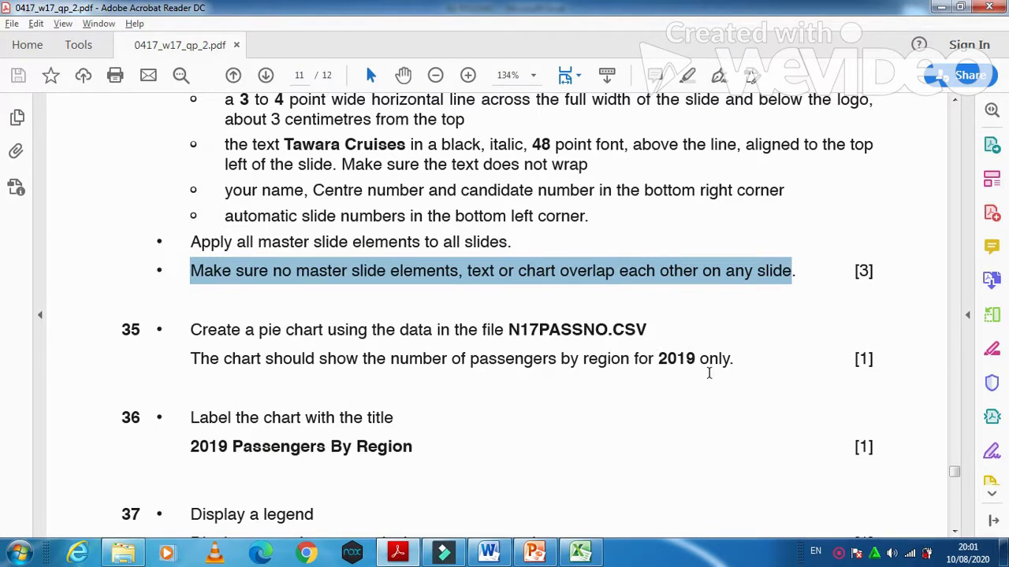
click(397, 551)
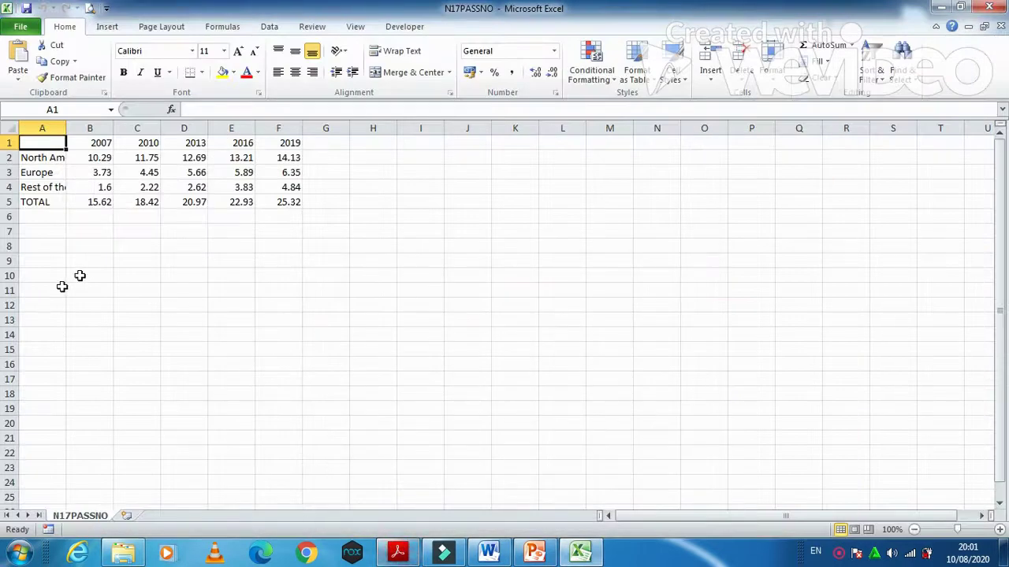
- Select the region names A2:A4 and 2019 figures F2:F4 for a pie chart
drag(53, 158, 55, 188)
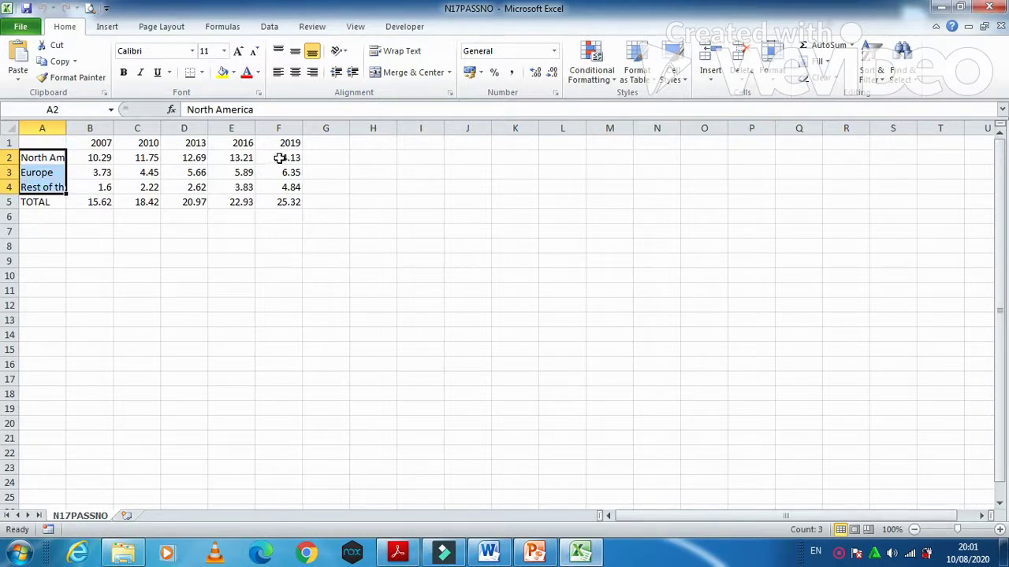
ctrl+drag(280, 157, 279, 186)
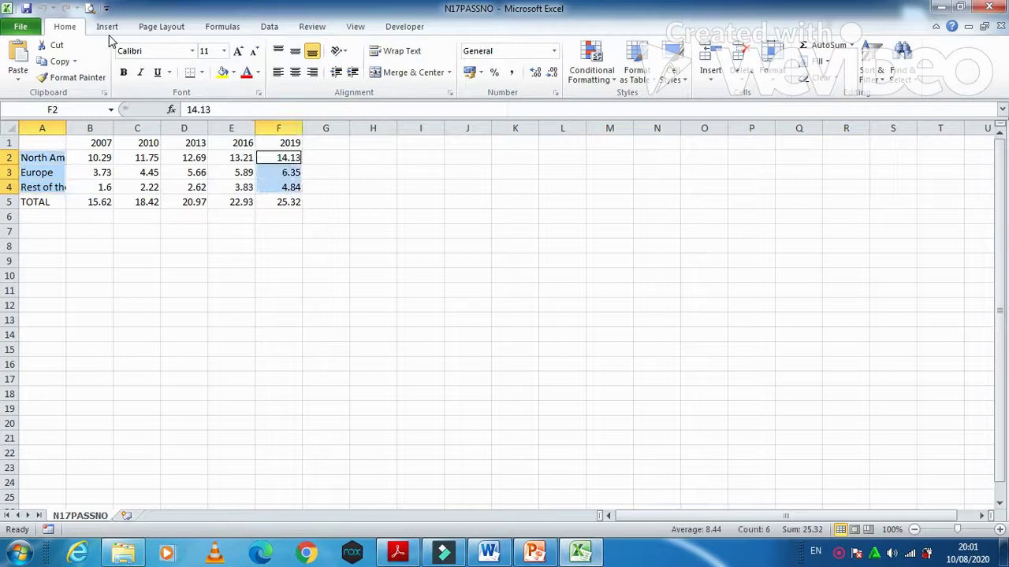
click(109, 29)
click(343, 74)
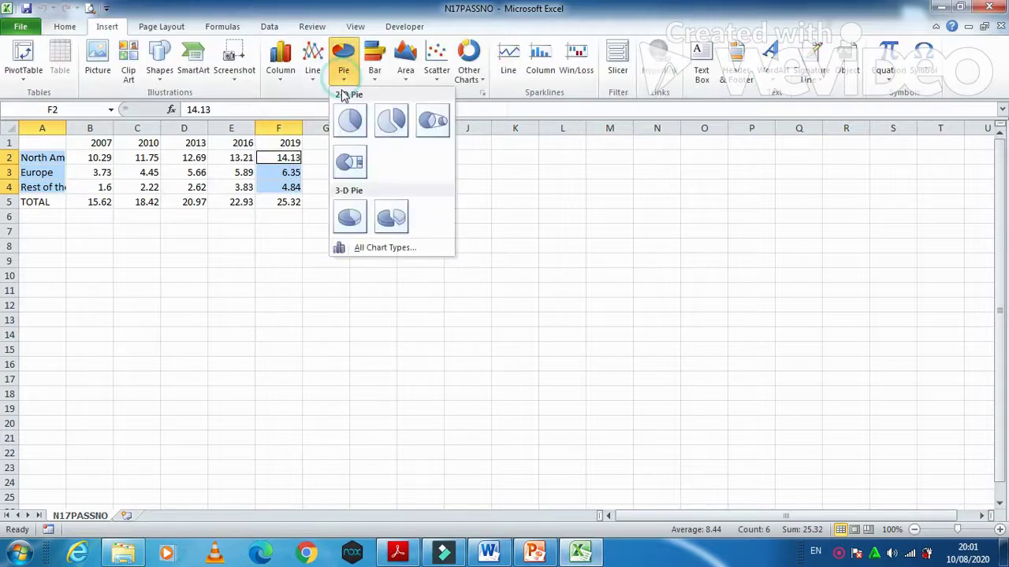
- Insert a 2-D pie chart and select the title '2019 Passengers By Region' in the exam paper
click(350, 124)
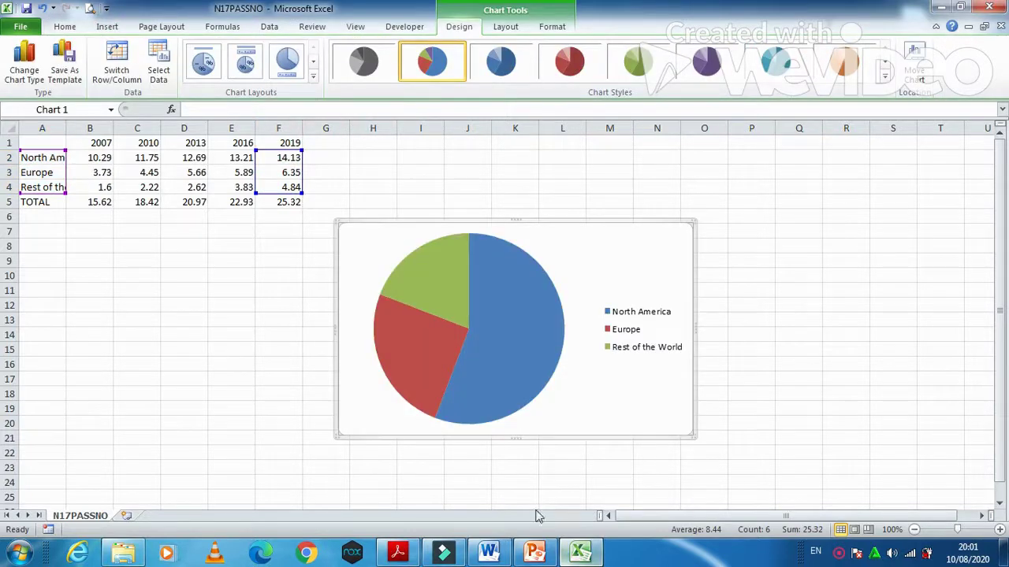
click(397, 552)
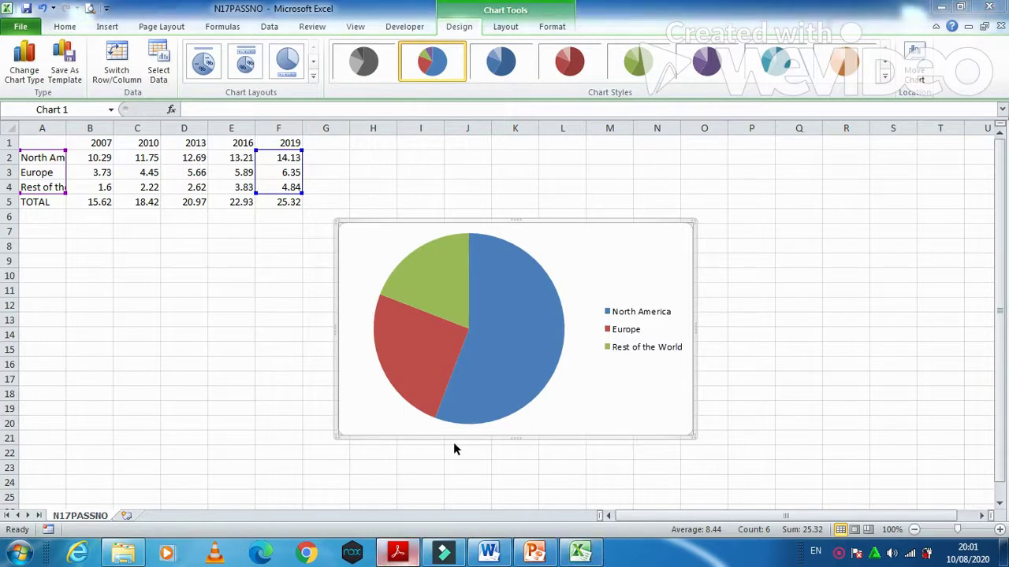
scroll(260, 387, down, 2)
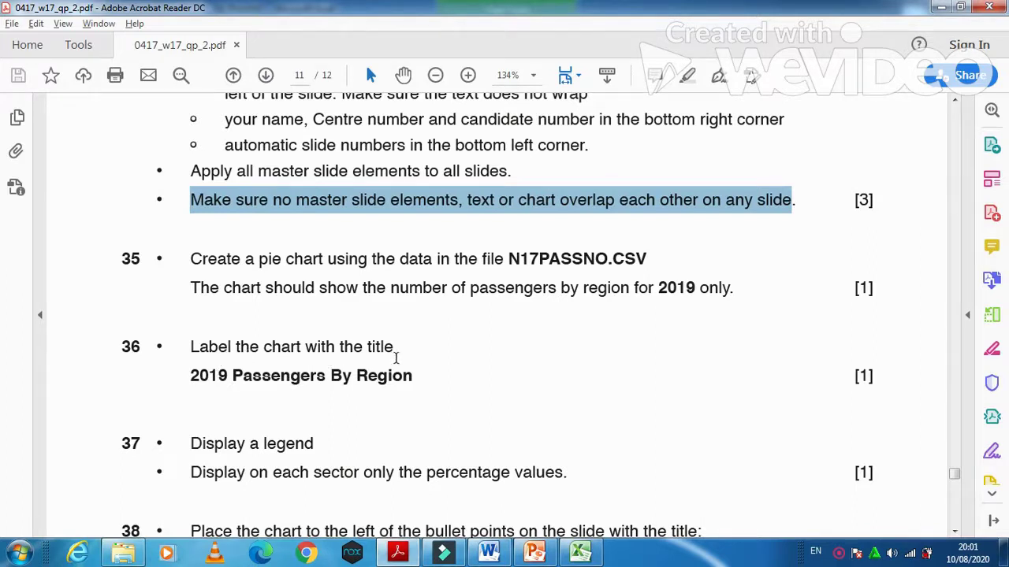
click(187, 376)
drag(187, 376, 387, 395)
key(ctrl+c)
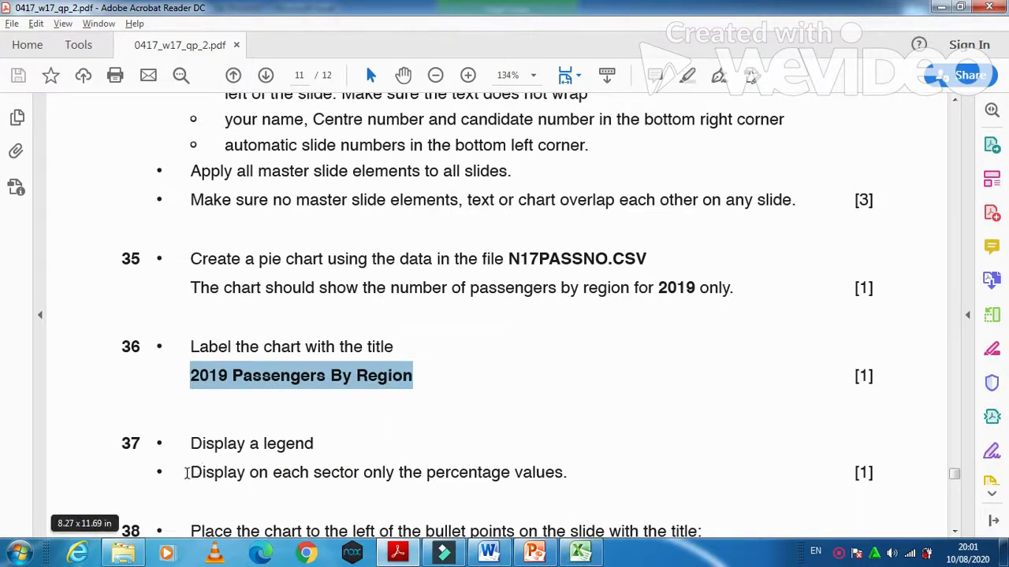
drag(187, 473, 502, 487)
click(580, 552)
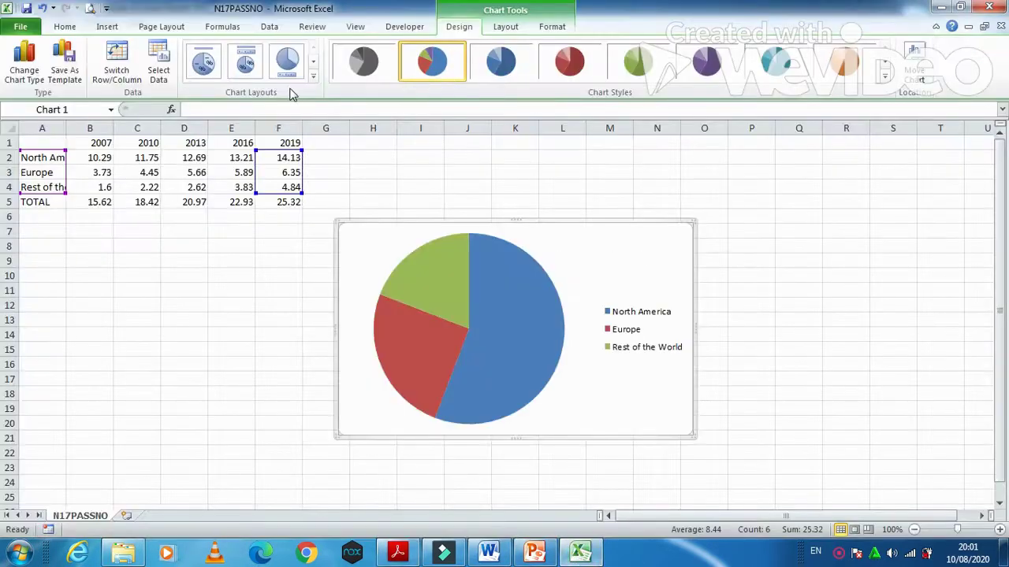
- Apply Layout 2 with top legend and percentage labels, and paste the title '2019 Passengers By Region'
click(204, 63)
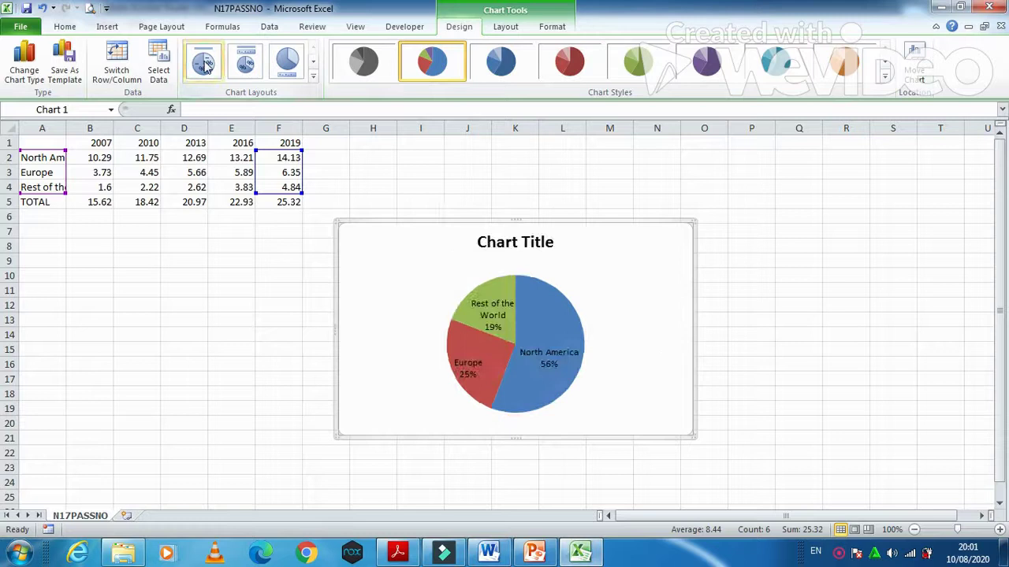
click(246, 65)
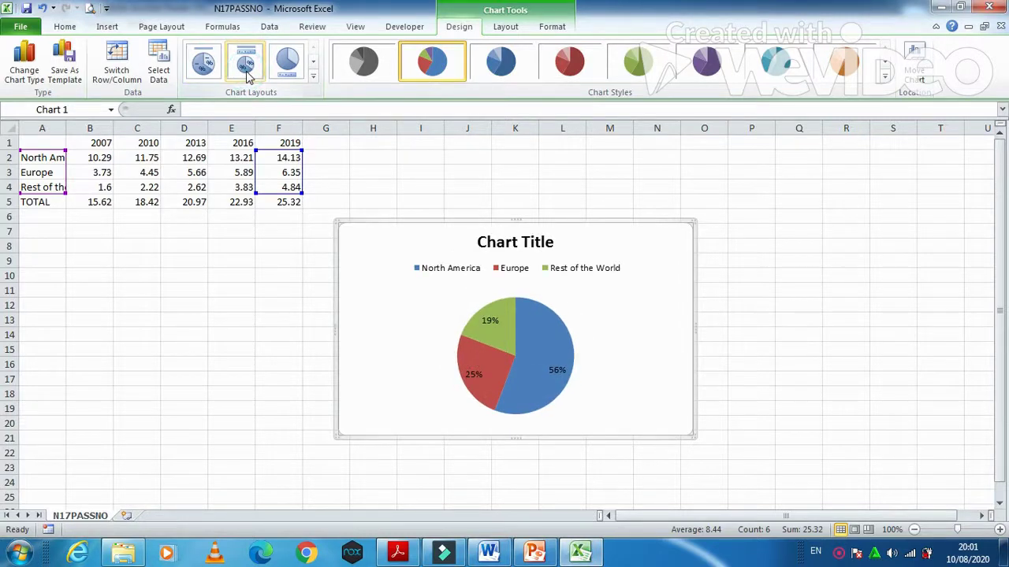
click(542, 243)
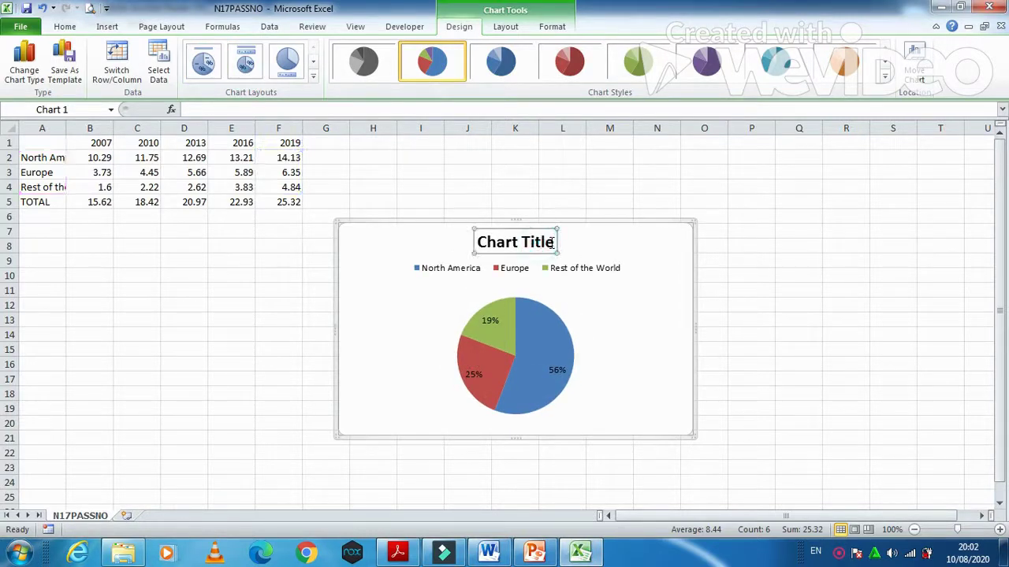
drag(555, 243, 488, 247)
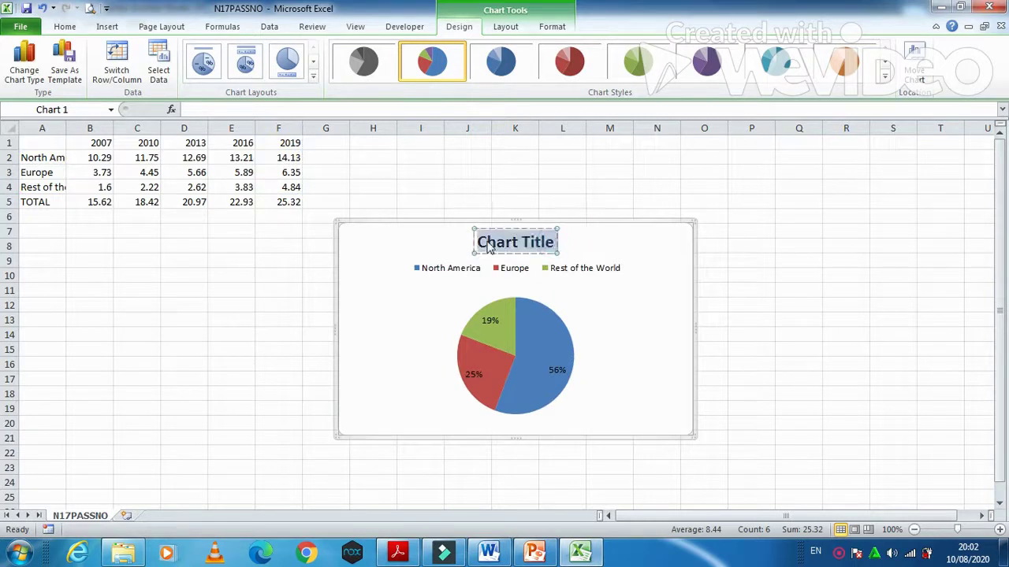
key(ctrl+v)
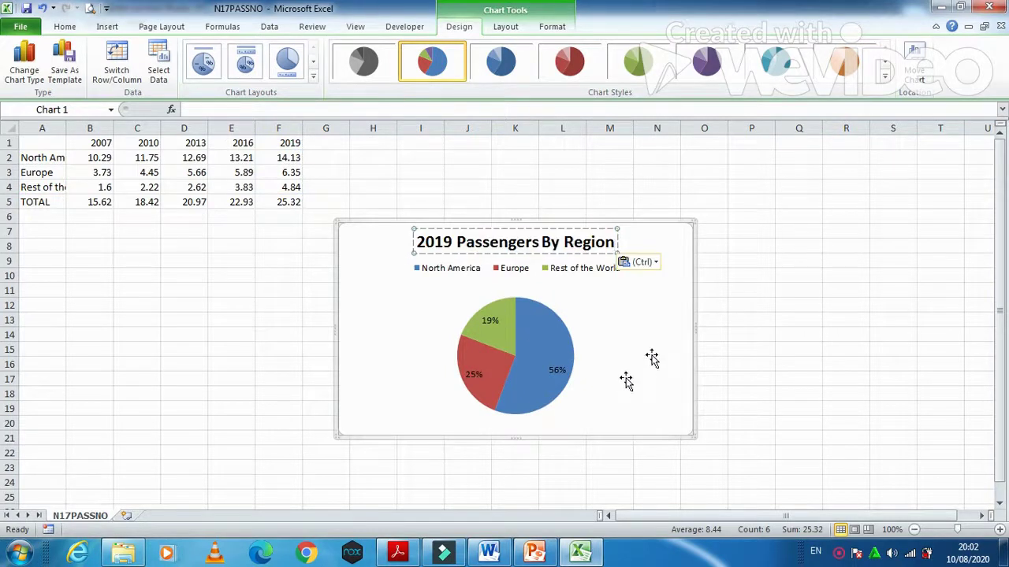
click(401, 553)
scroll(406, 434, down, 3)
- Select task 38's instruction and the slide title 'Worldwide Cruise Passengers' in the question paper
click(196, 393)
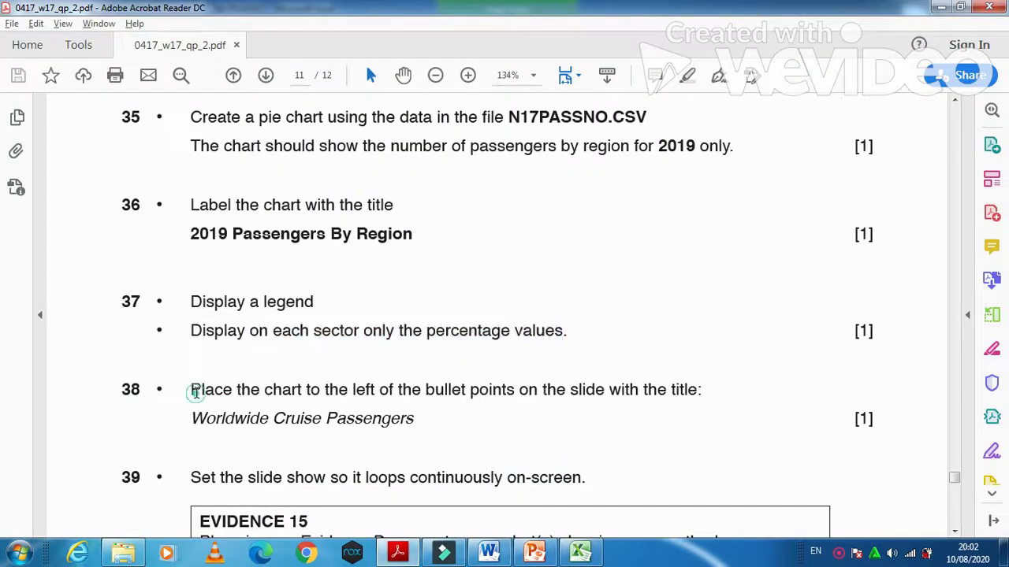
drag(273, 394, 702, 397)
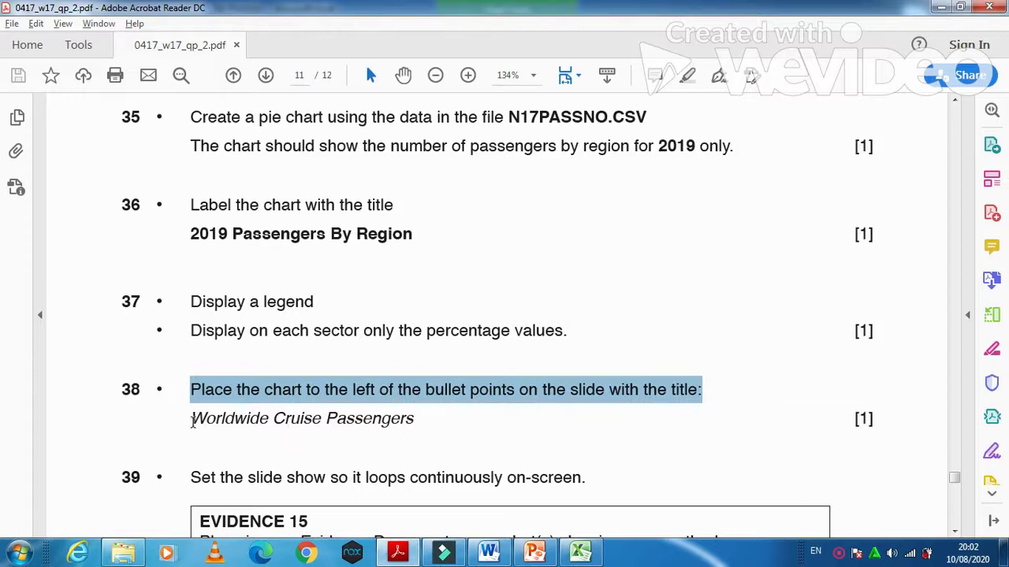
drag(191, 419, 414, 418)
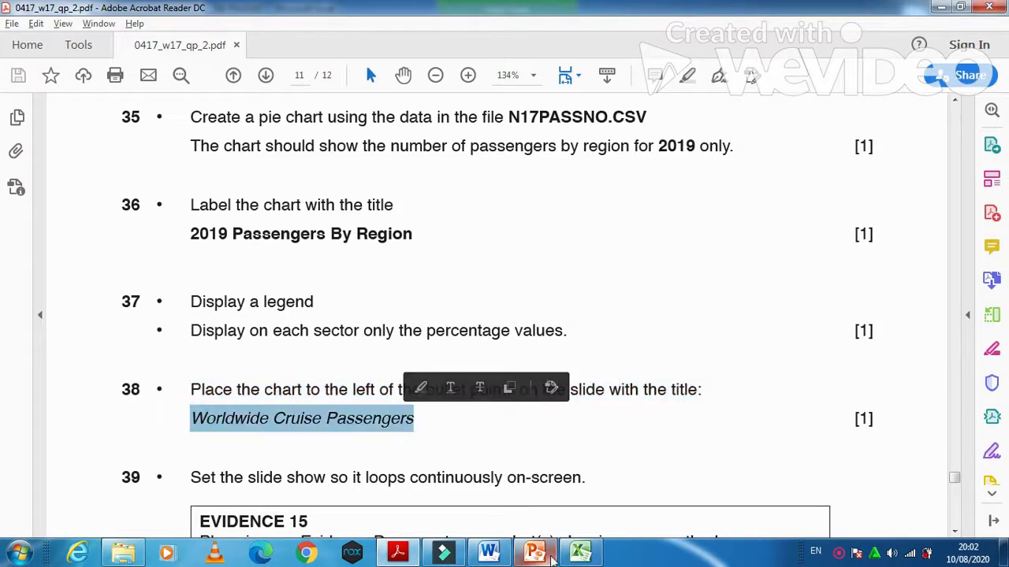
click(579, 554)
- Drag the 2019 pie chart's right and bottom handles inward to shrink it
click(678, 226)
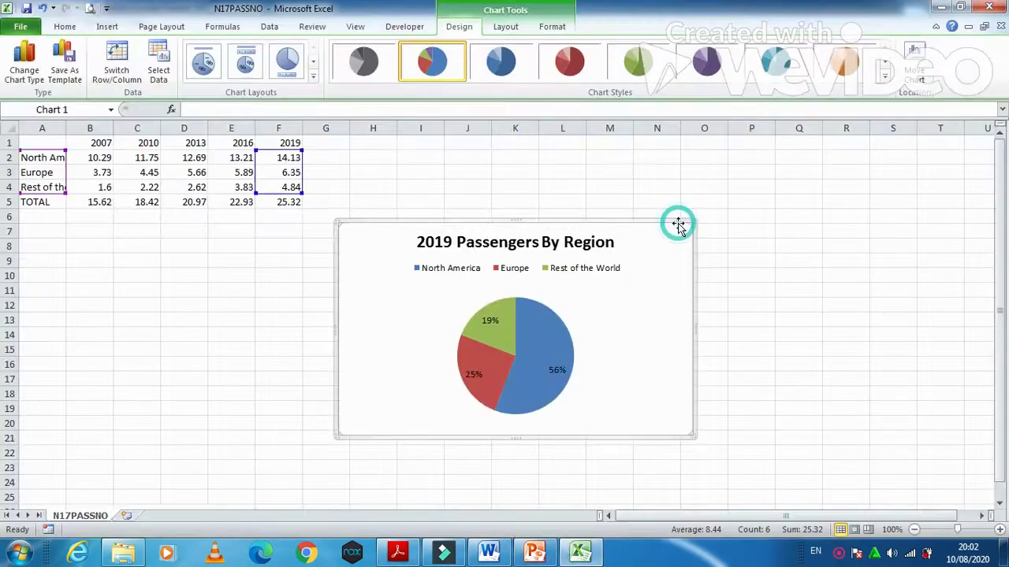
drag(694, 329, 642, 337)
click(648, 325)
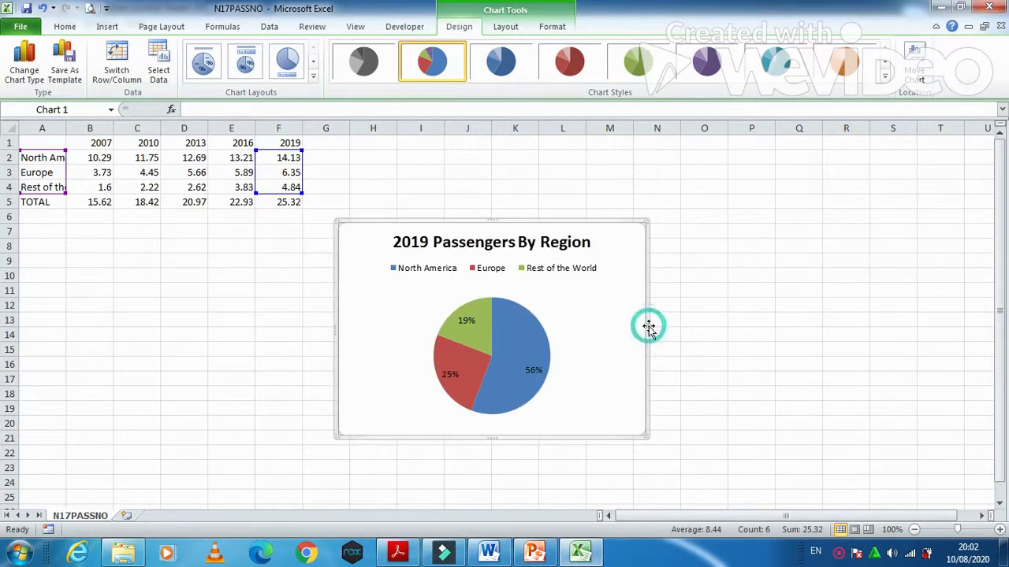
drag(647, 325, 595, 331)
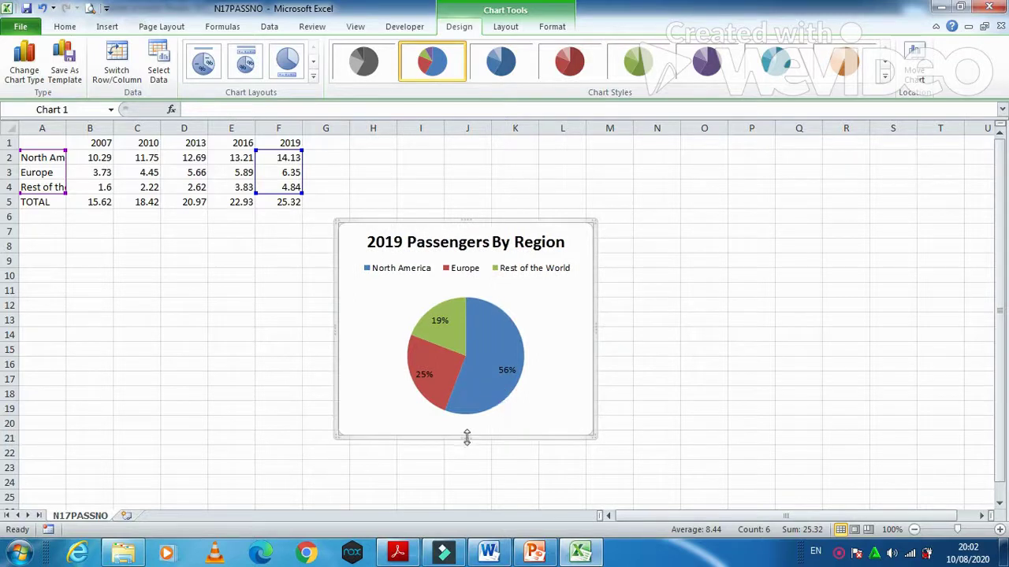
drag(468, 398, 468, 410)
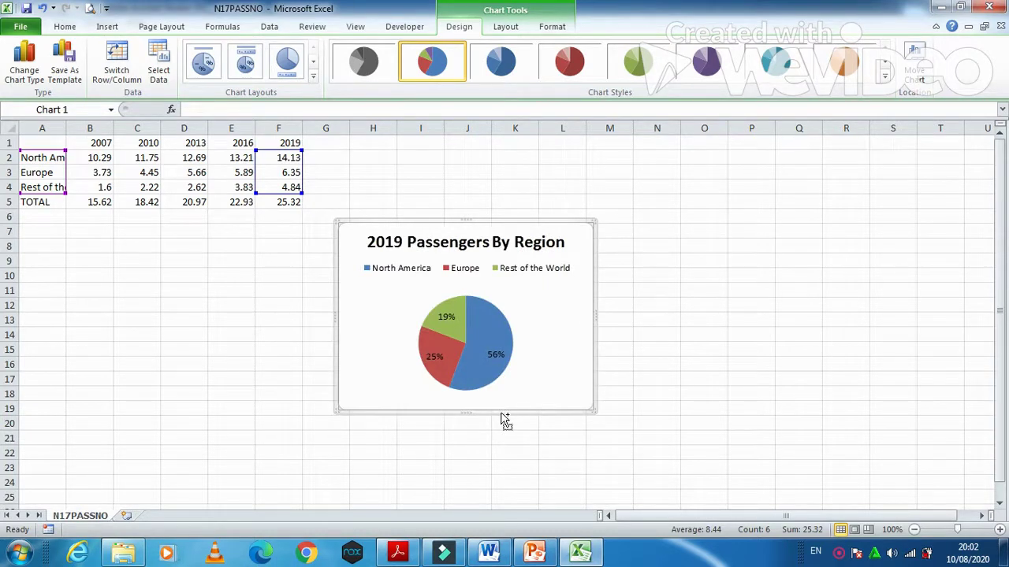
click(533, 556)
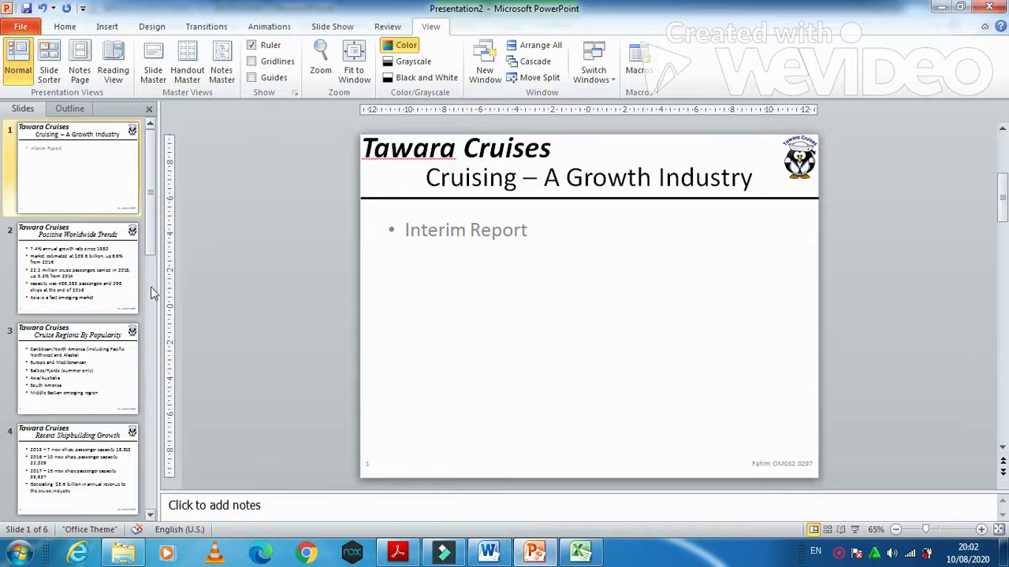
- On slide 5, narrow the bullet text box to the slide's right half
click(76, 255)
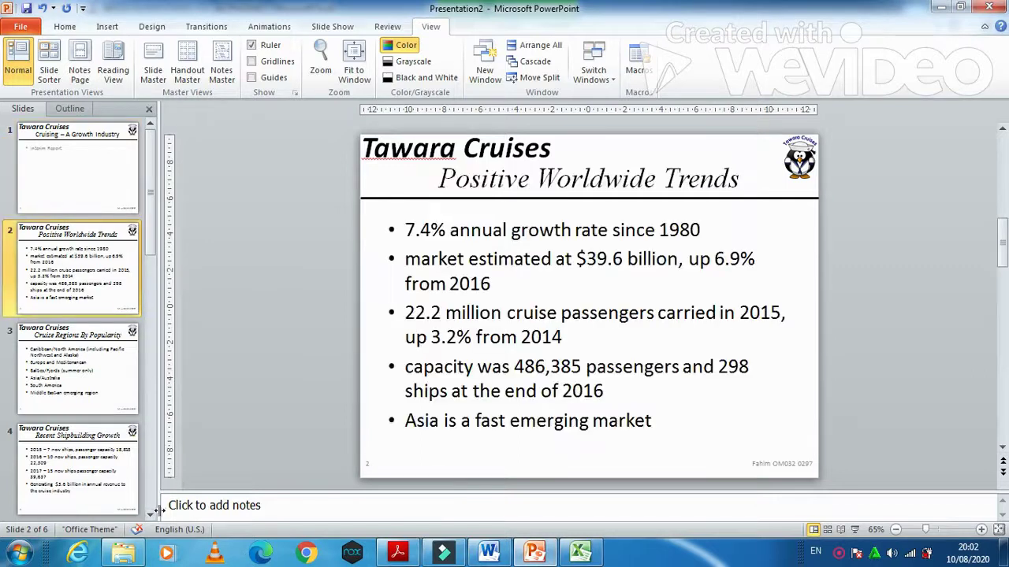
click(149, 516)
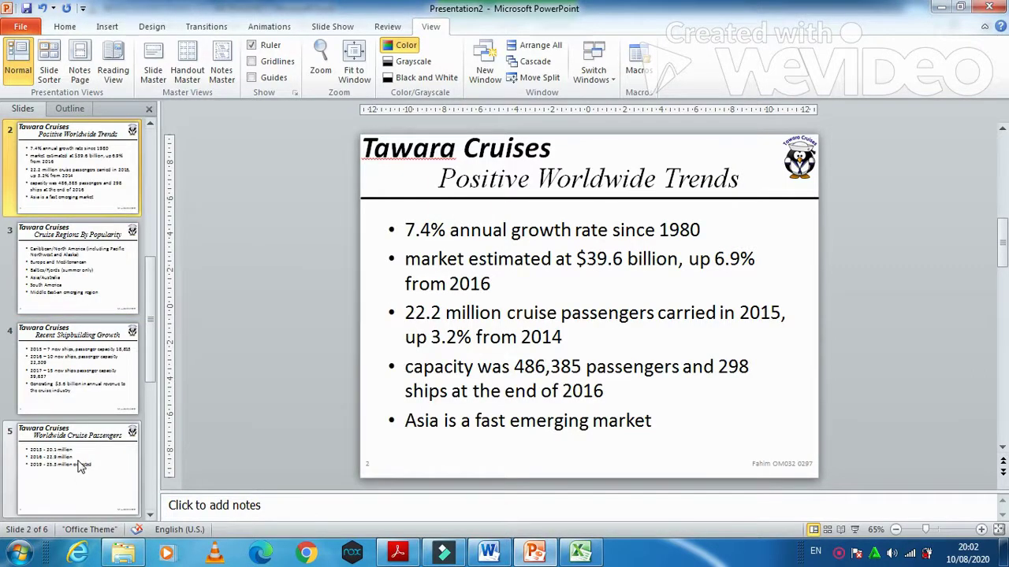
click(89, 453)
click(486, 259)
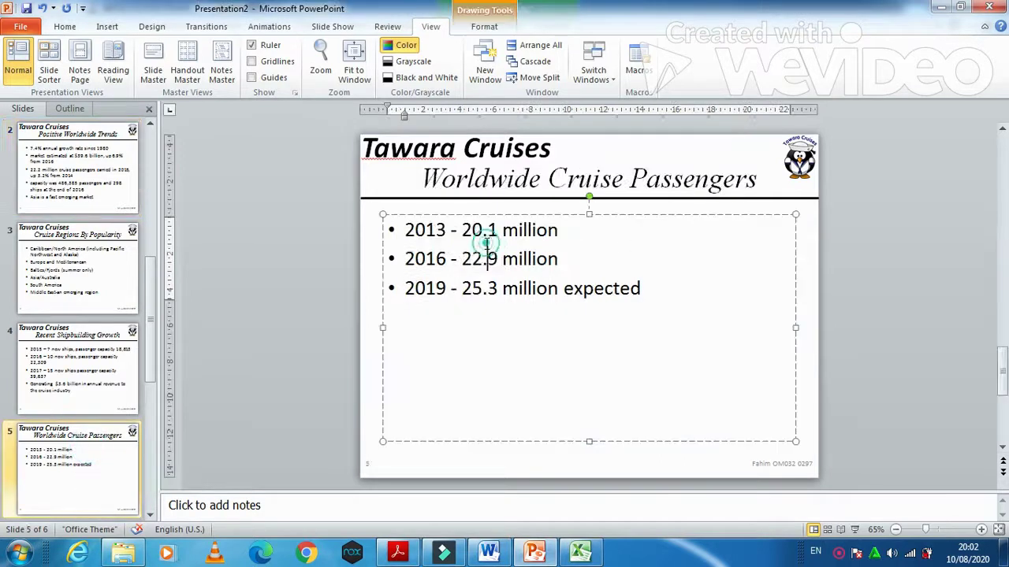
drag(382, 329, 619, 345)
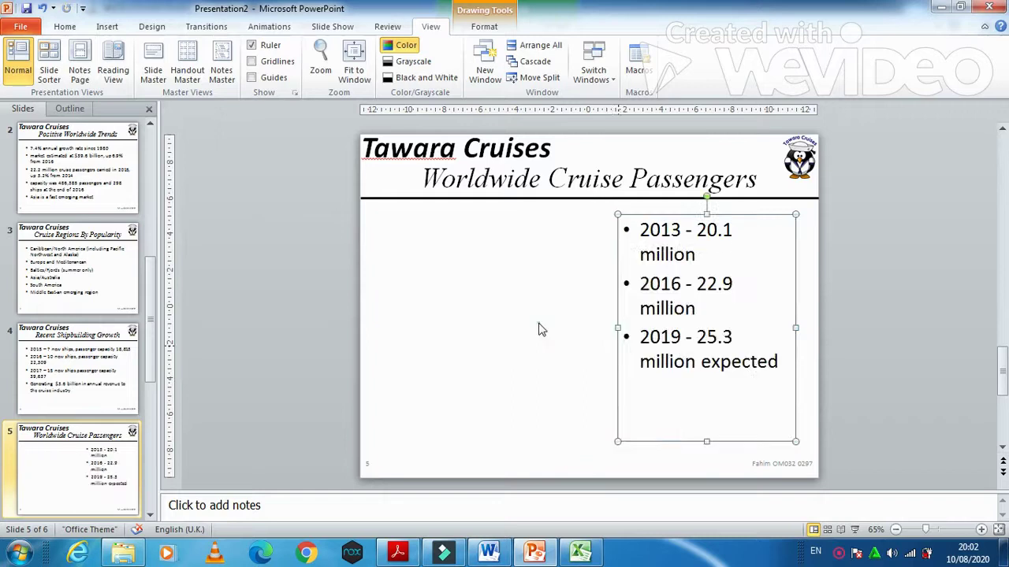
click(538, 325)
- Paste the pie chart with the destination theme, move it left of the bullets and enlarge it
right_click(438, 291)
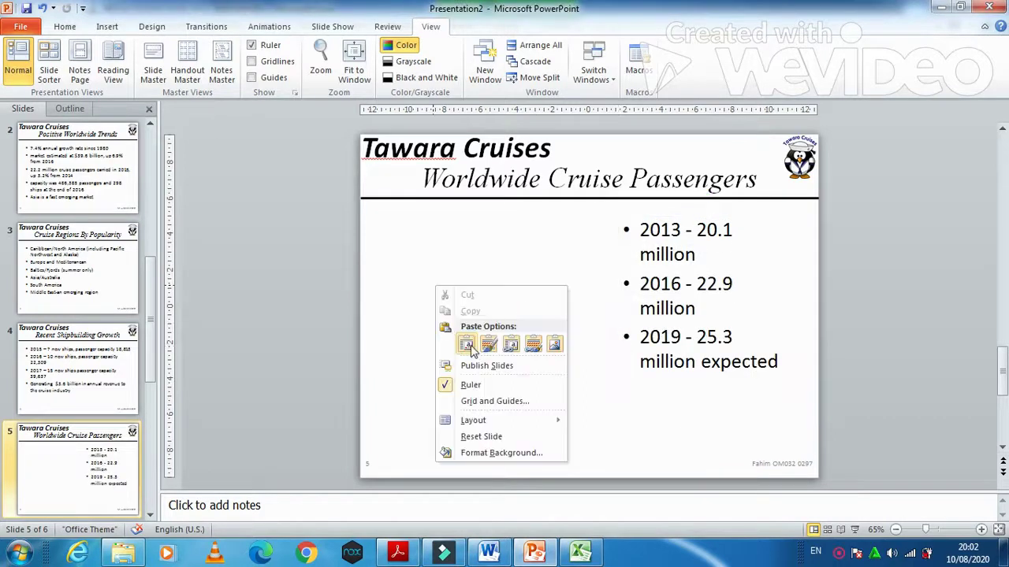
click(485, 254)
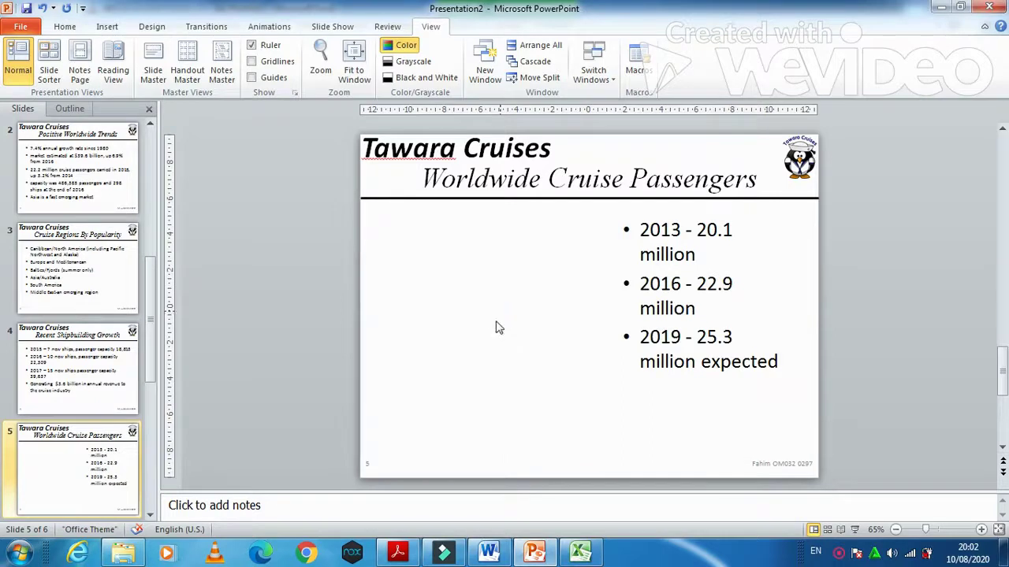
drag(613, 241, 458, 226)
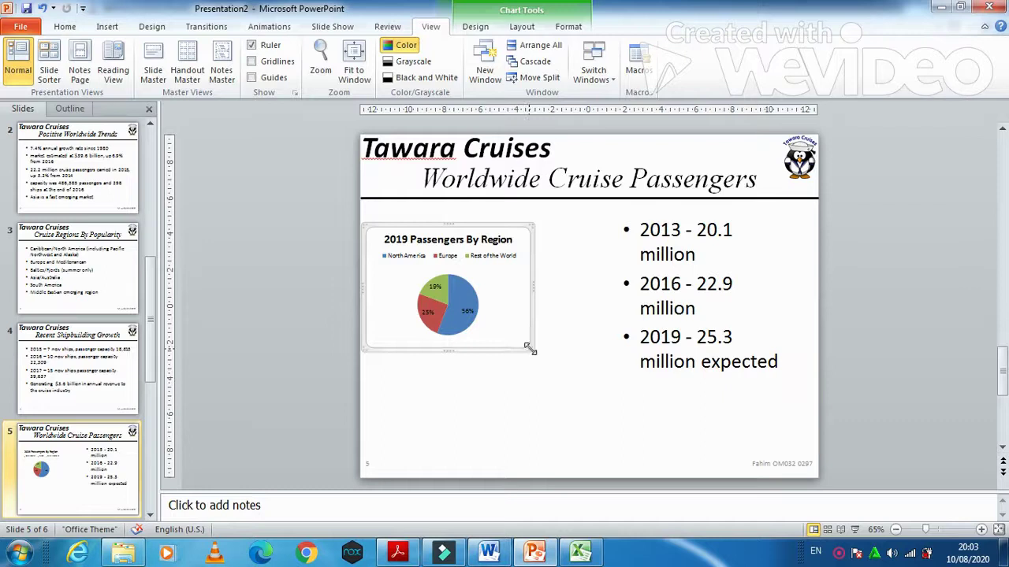
click(531, 345)
drag(542, 361, 584, 389)
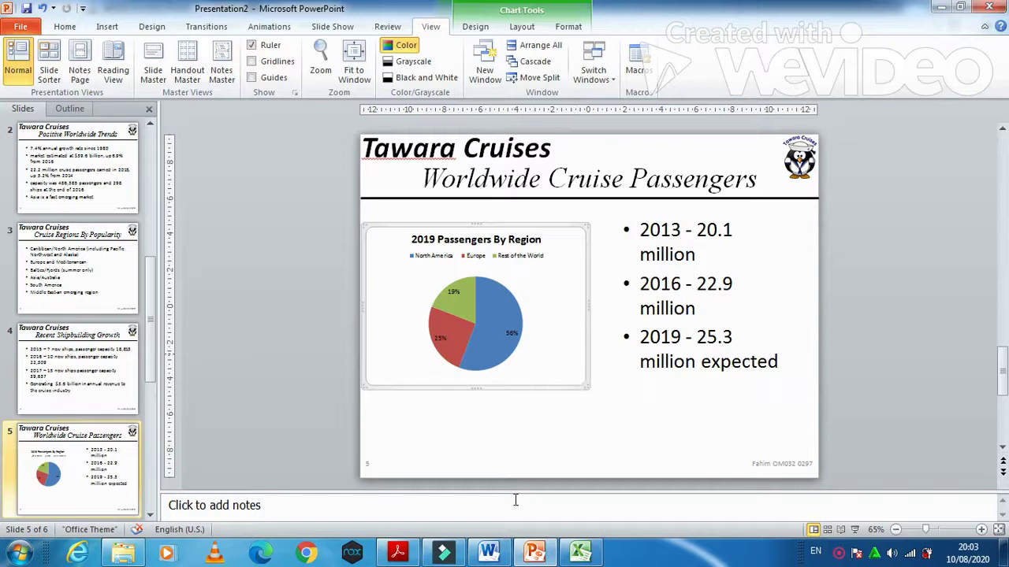
- Read question 39 on looping the slide show in the PDF, then return to PowerPoint
click(400, 556)
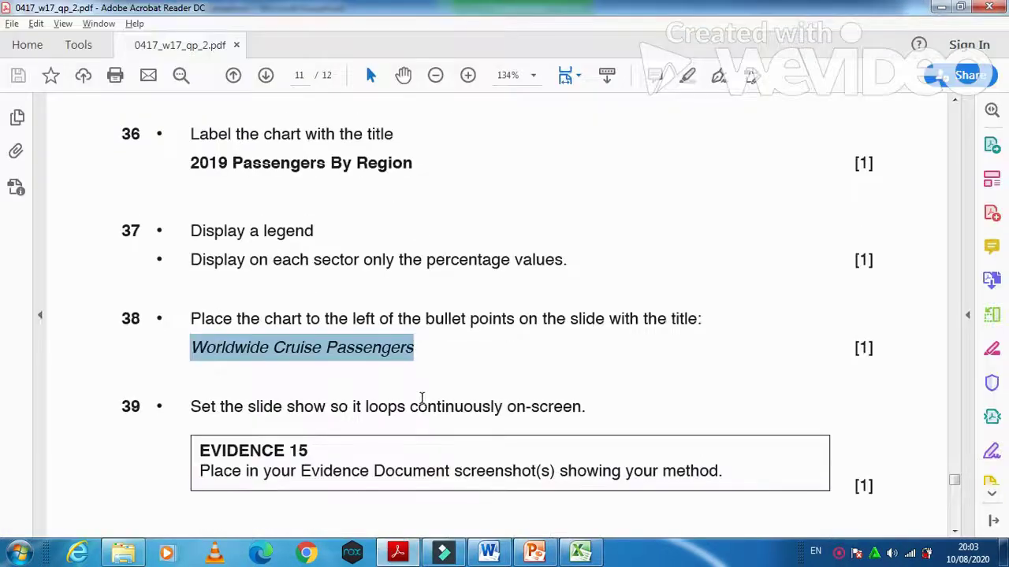
scroll(410, 397, down, 1)
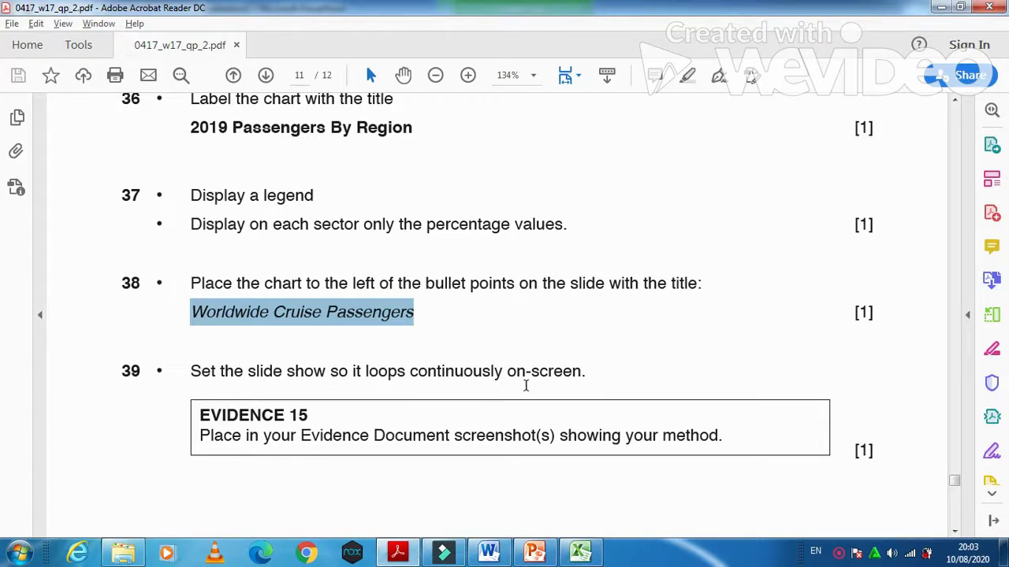
click(534, 556)
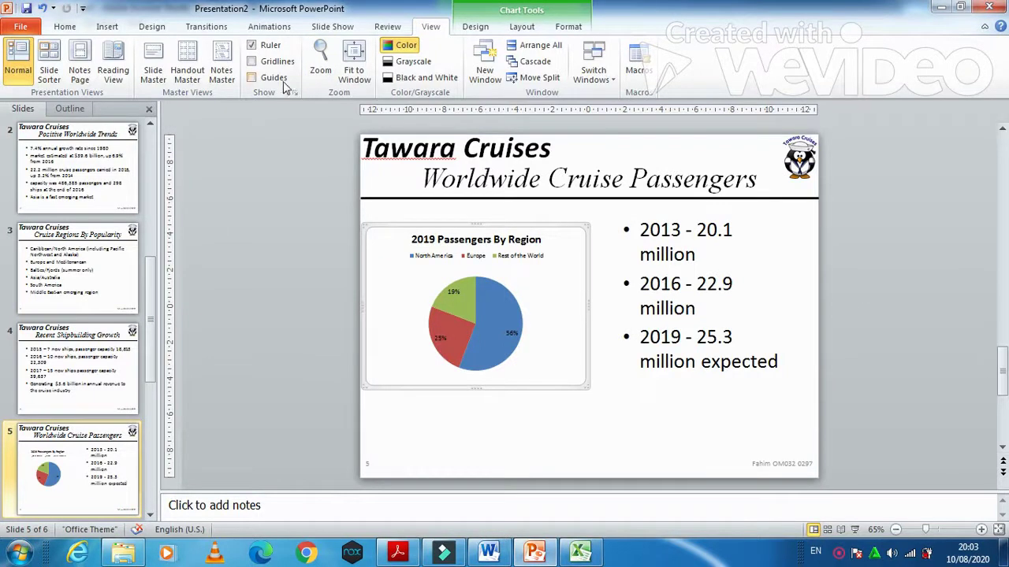
- Tick 'Loop continuously until Esc' in the Set Up Slide Show dialog
click(332, 26)
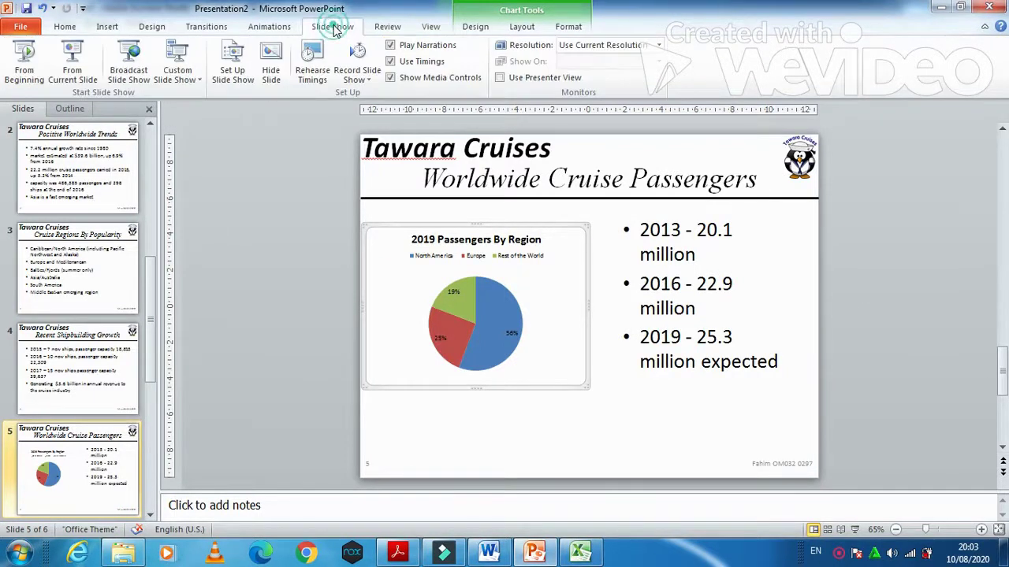
click(237, 74)
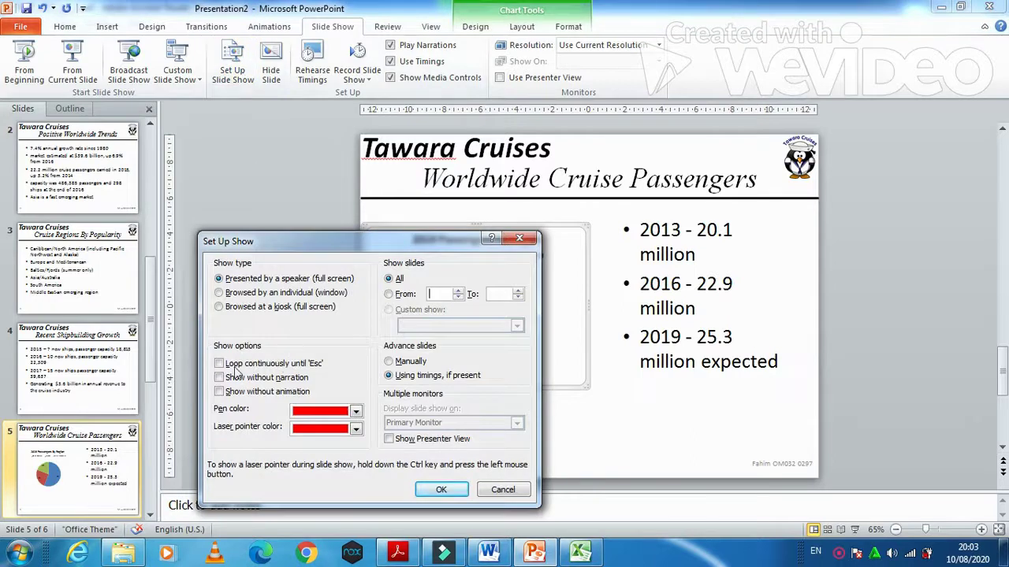
click(220, 364)
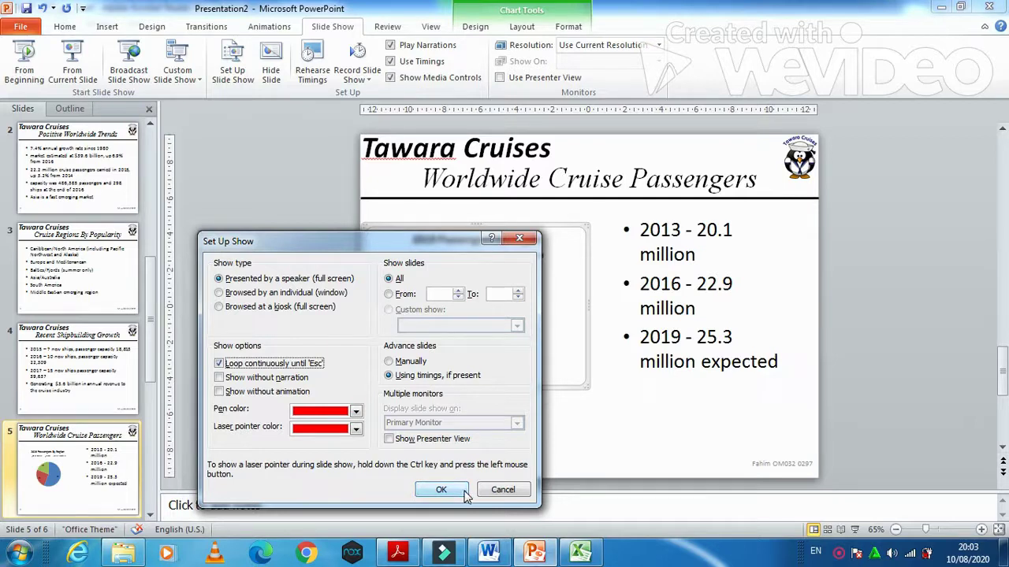
- Recheck the question paper, then confirm the looping slide show setting with OK
click(465, 491)
click(397, 552)
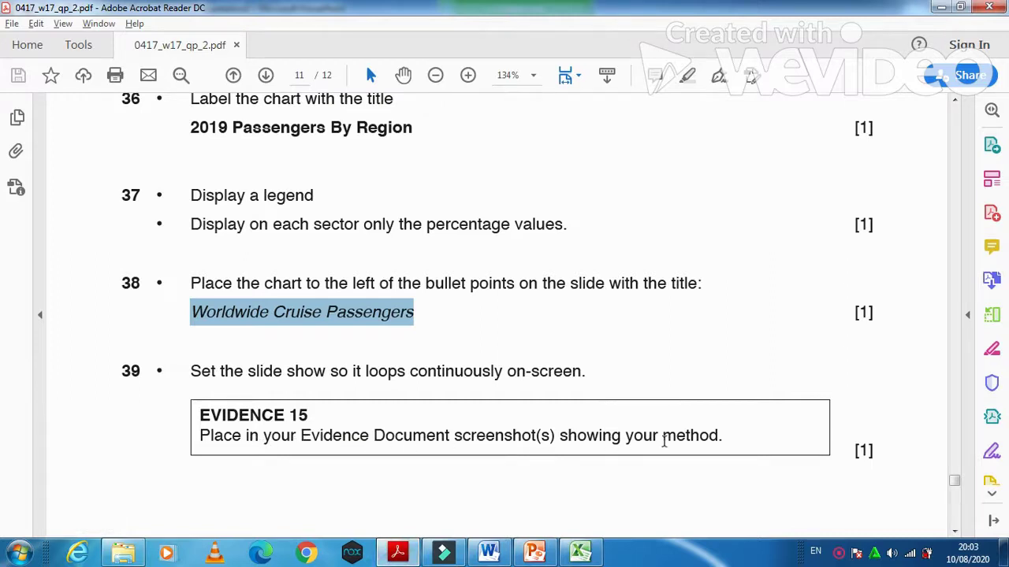
click(535, 552)
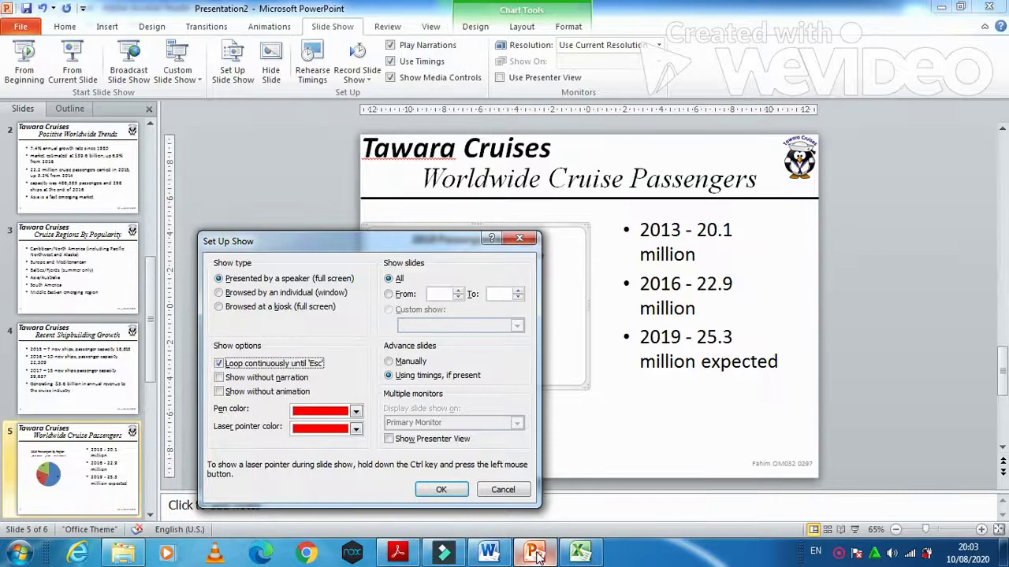
click(435, 490)
- Paste the Set Up Show screenshot on a new line below the Step 39 – EVIDENCE 15 heading
key(alt+Tab)
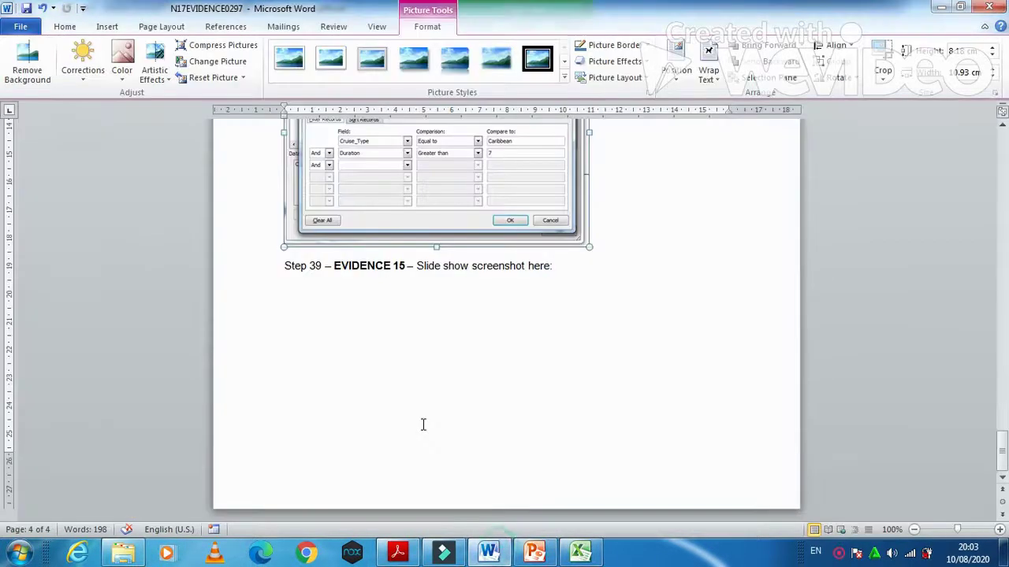
click(588, 263)
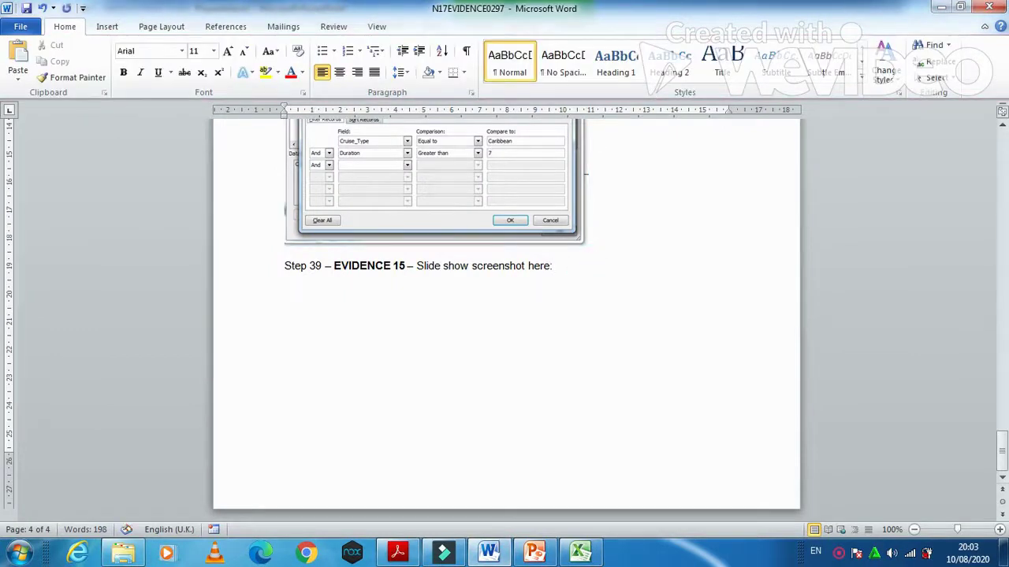
key(Return)
key(ctrl+v)
- Crop the pasted screenshot down to just the Set Up Show dialog
click(428, 26)
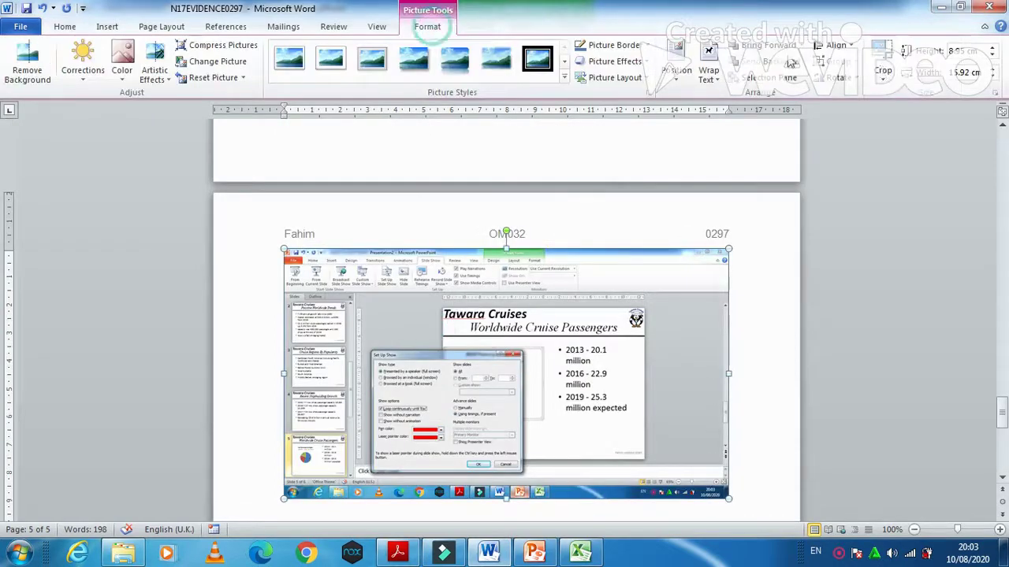
click(882, 63)
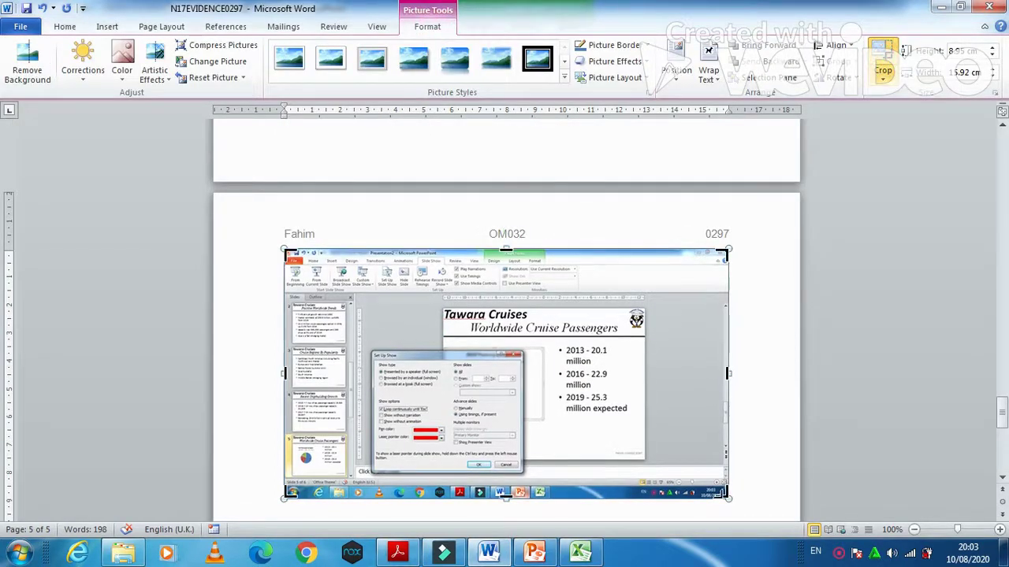
drag(727, 497, 522, 471)
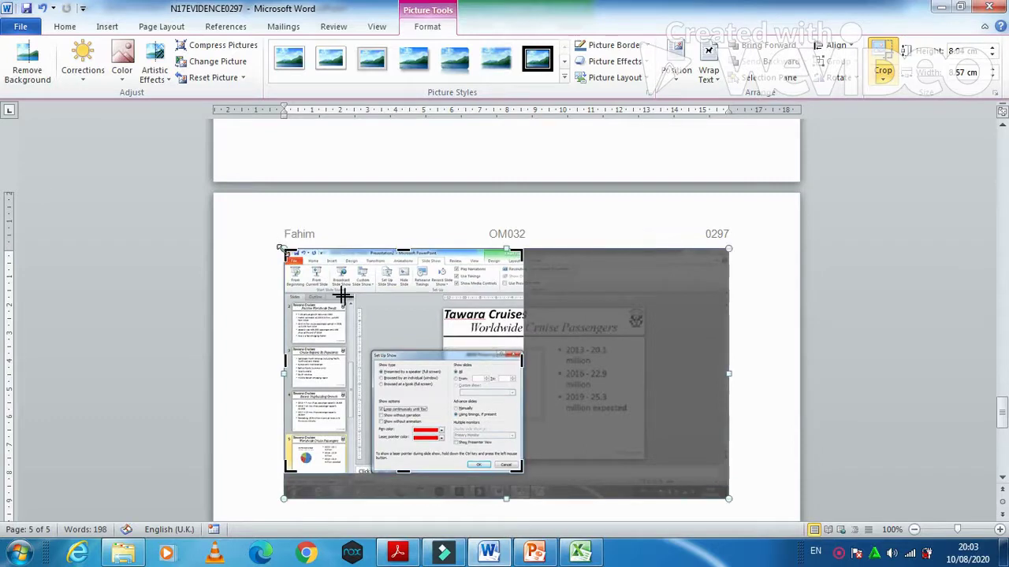
drag(341, 295, 370, 348)
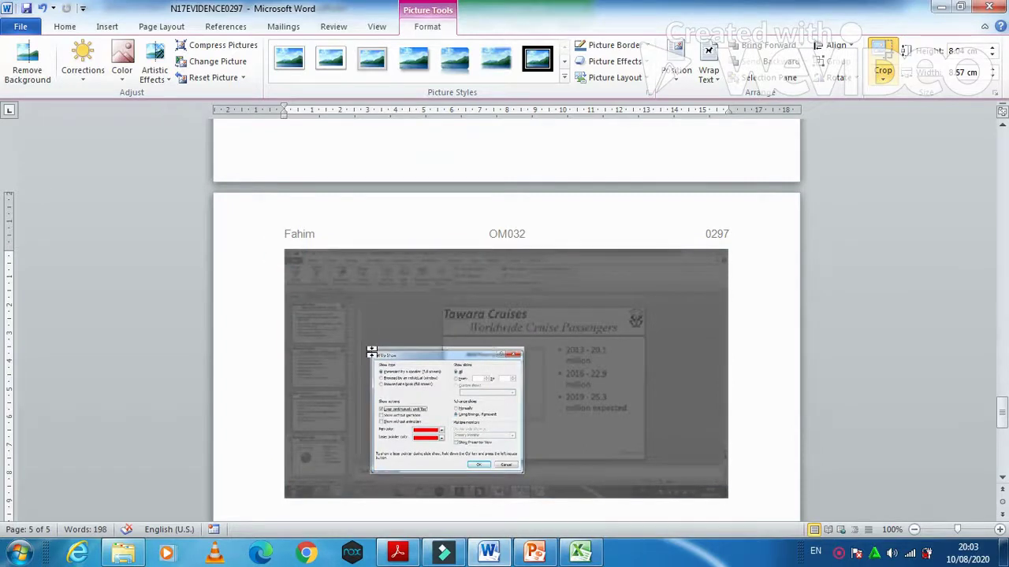
scroll(554, 378, up, 5)
click(756, 271)
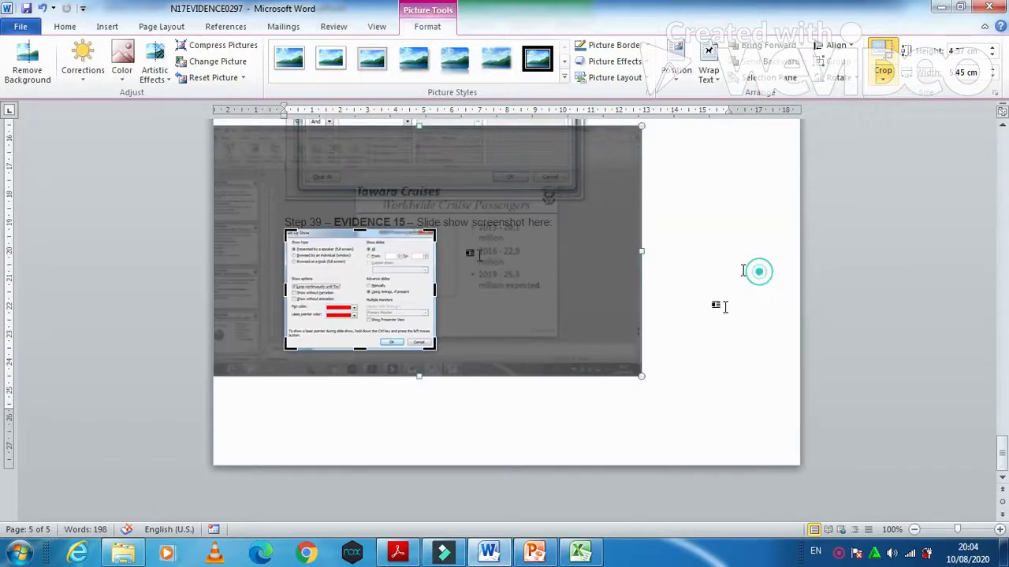
- Enlarge the cropped screenshot, then return to the question paper
click(432, 266)
click(440, 352)
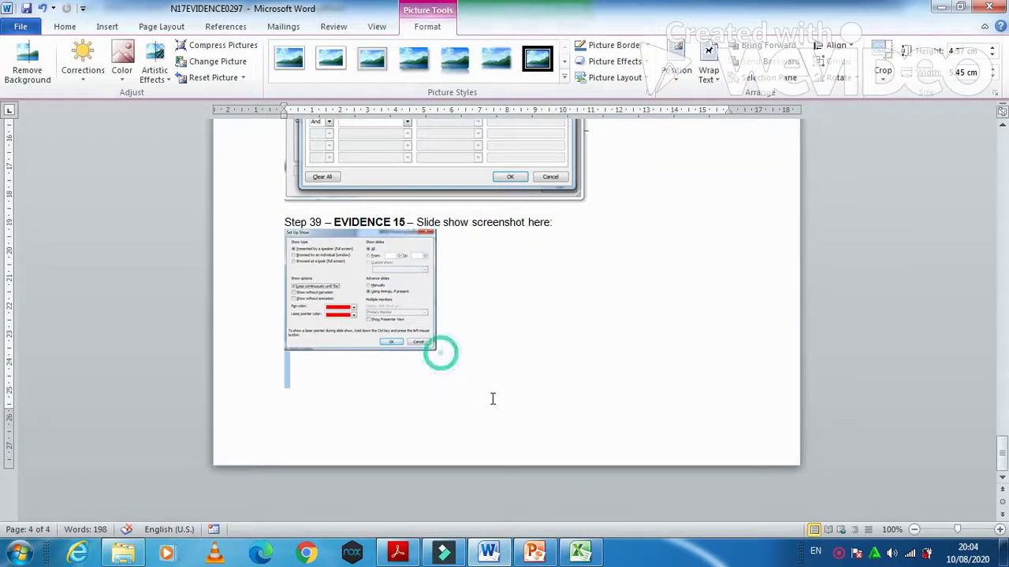
drag(434, 349, 552, 432)
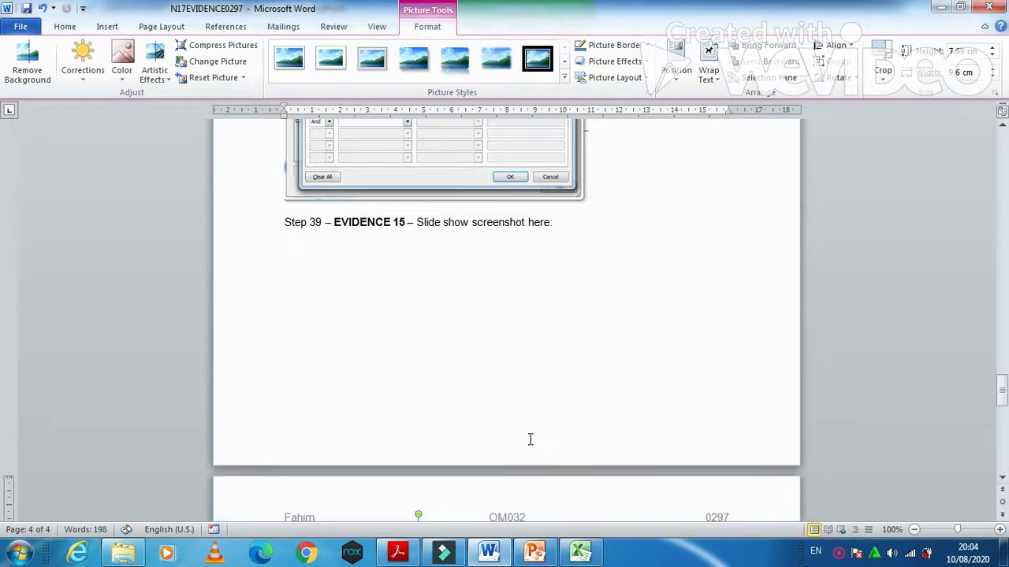
scroll(529, 429, down, 8)
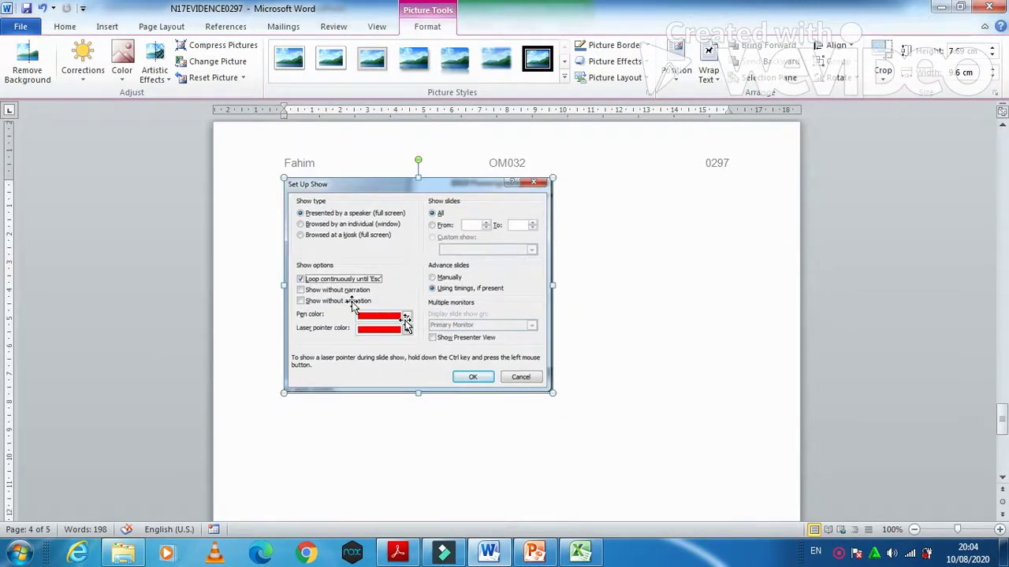
click(397, 552)
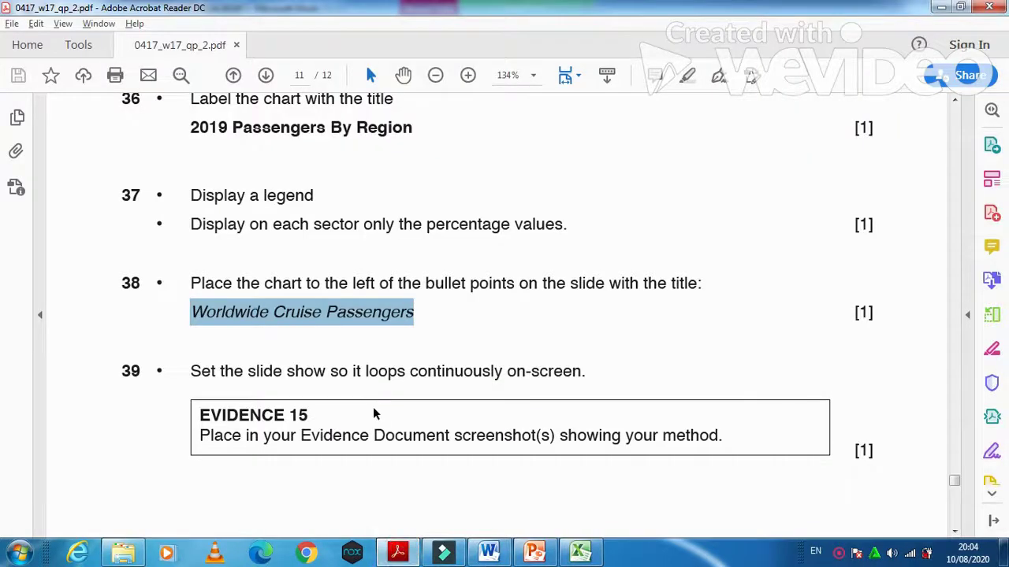
- Scroll to question 40 on page 12 about saving and printing, then return to PowerPoint
scroll(373, 407, down, 8)
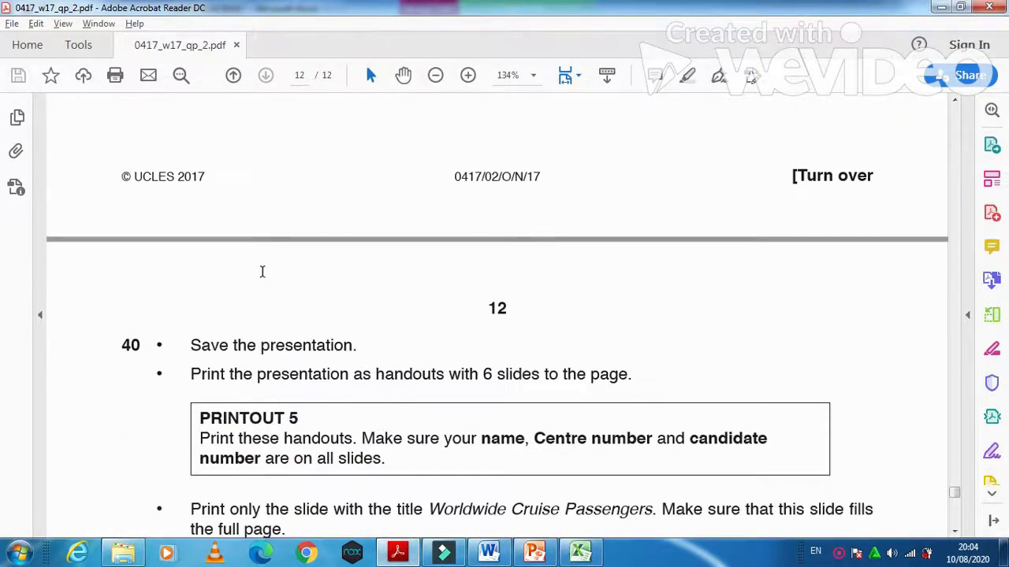
scroll(261, 273, down, 2)
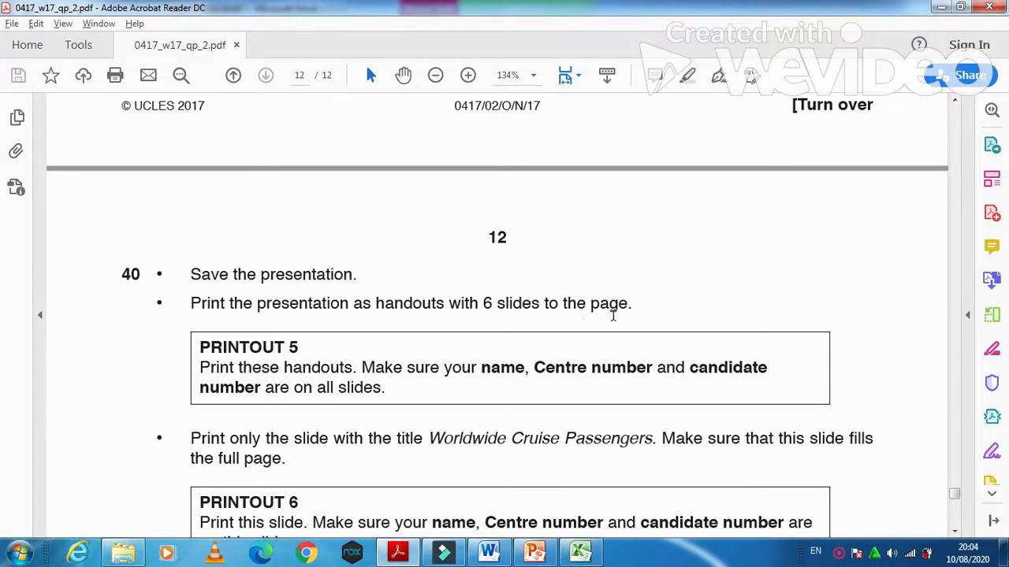
click(535, 552)
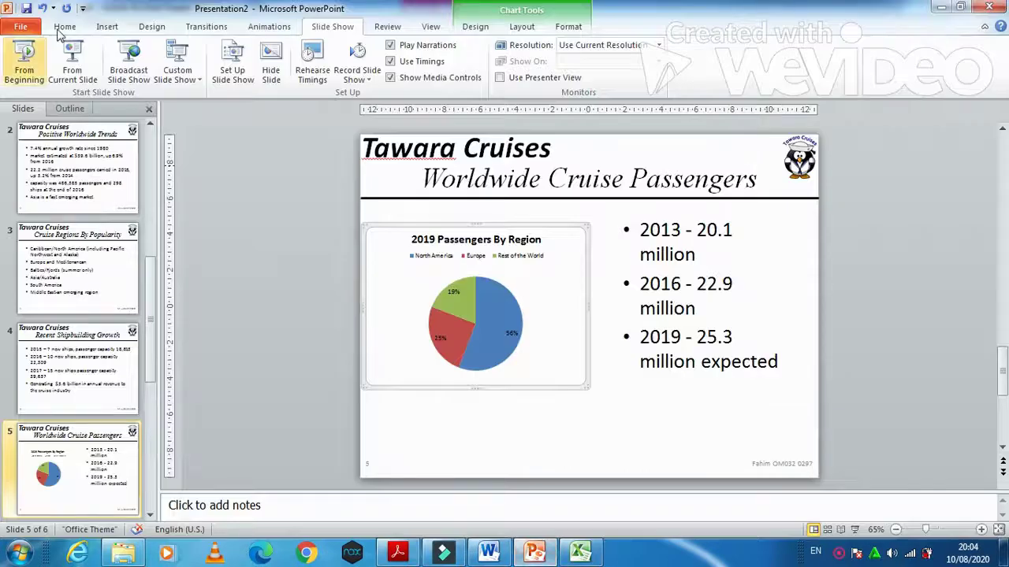
- Set Print to the whole presentation as 6 Slides Horizontal handouts, then return to the question paper
click(21, 26)
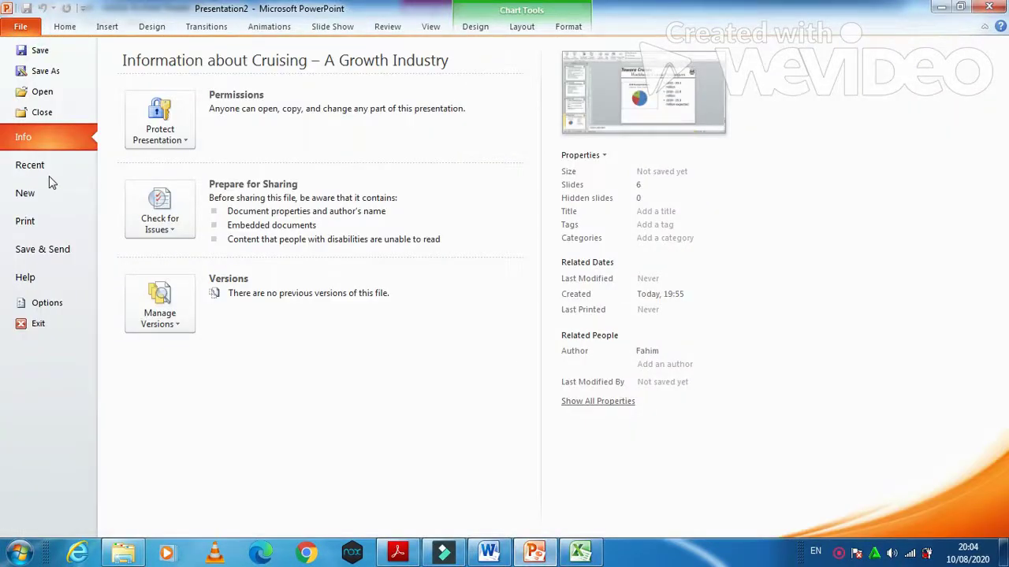
click(25, 221)
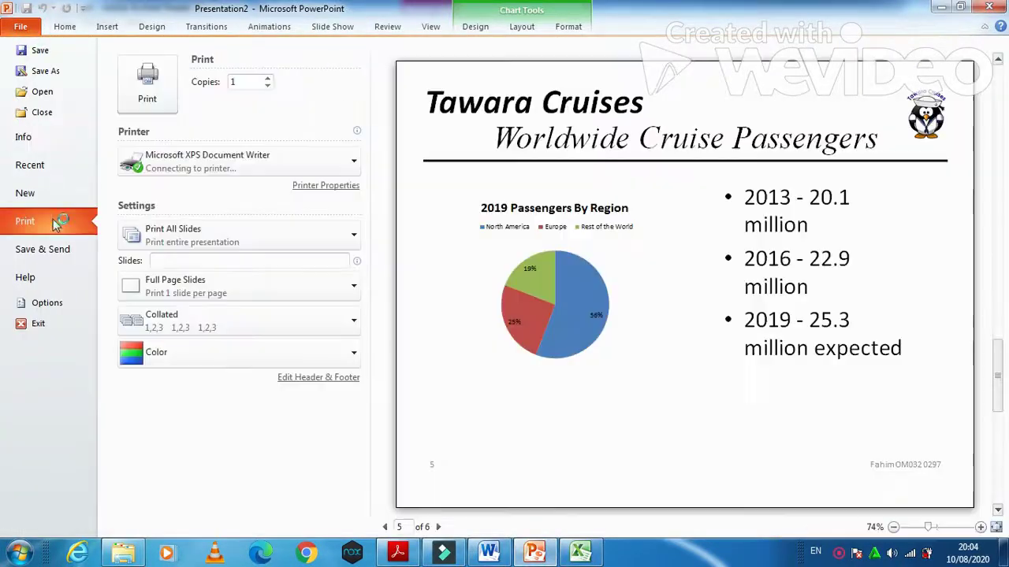
click(231, 229)
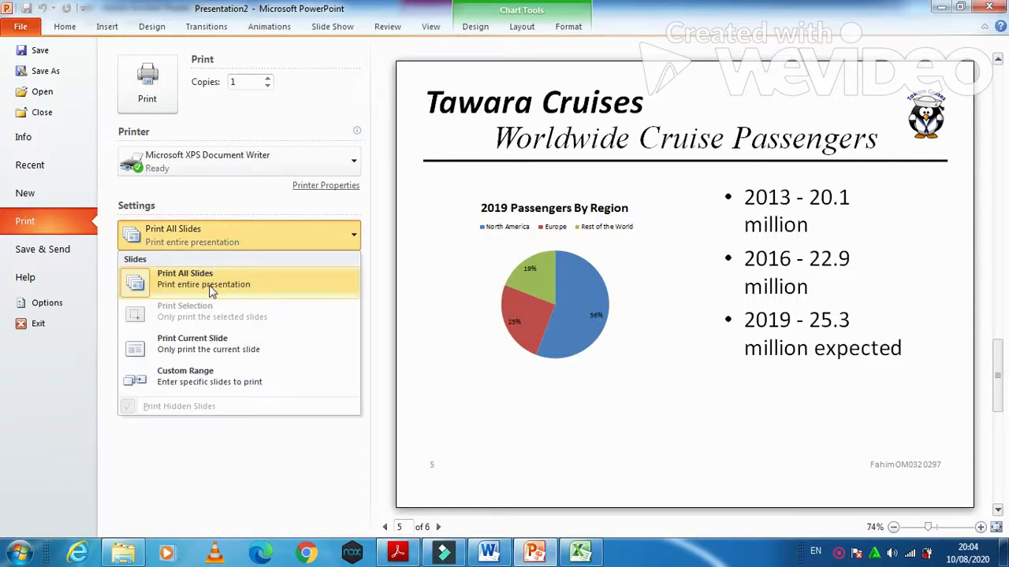
click(244, 242)
click(241, 286)
click(235, 150)
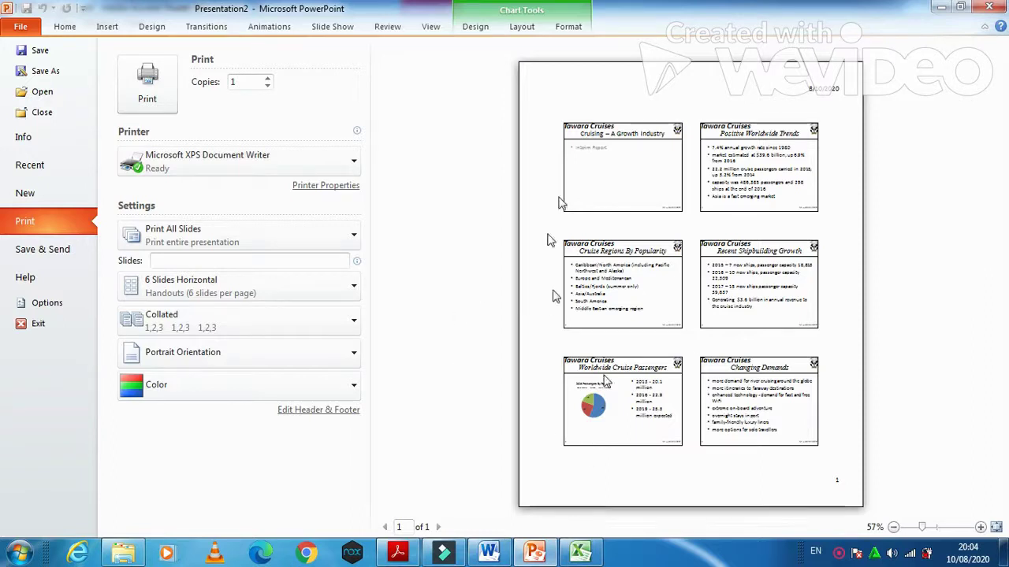
key(alt+Tab)
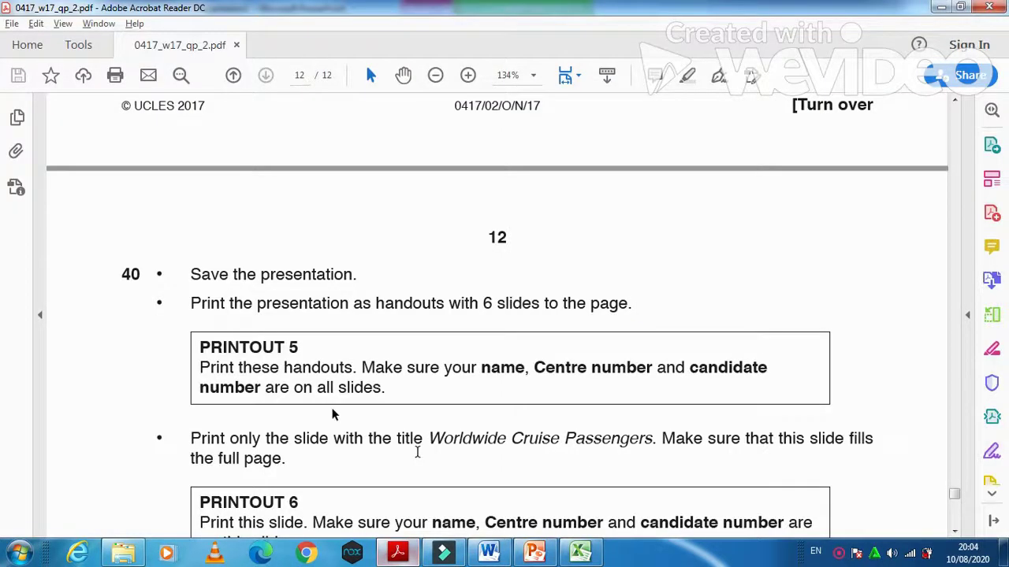
- Read PRINTOUT 6 on printing the Worldwide Cruise Passengers slide full-page, then return to PowerPoint
scroll(299, 386, down, 2)
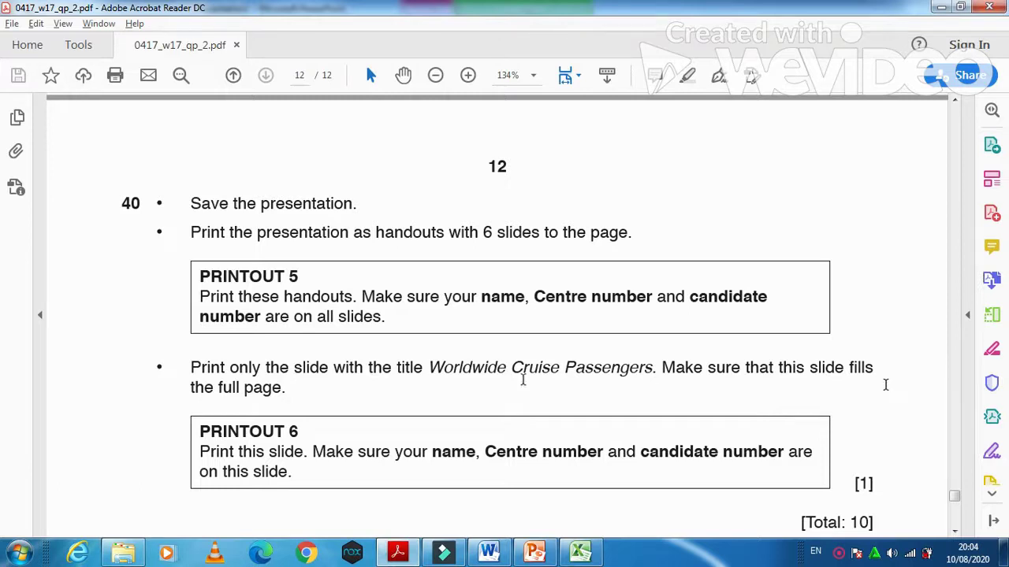
click(535, 555)
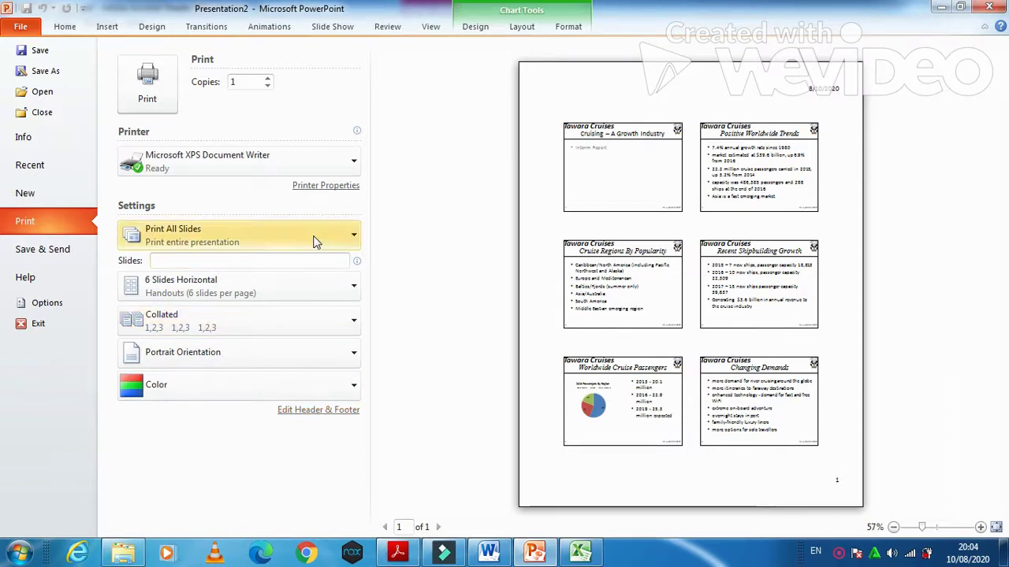
- Switch the print layout to Full Page Slides, previewing slide 5, then return to the question paper
click(307, 286)
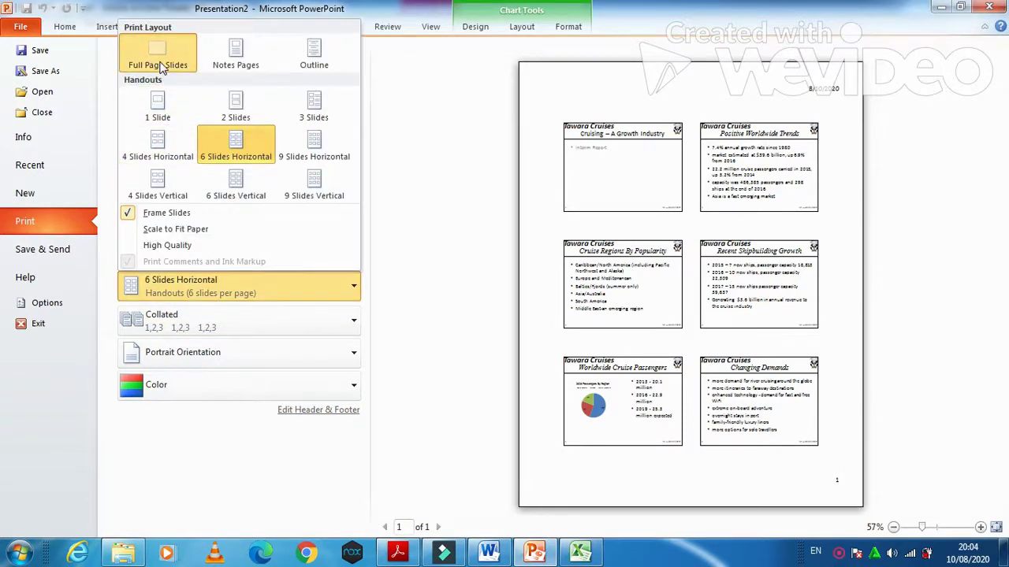
click(162, 68)
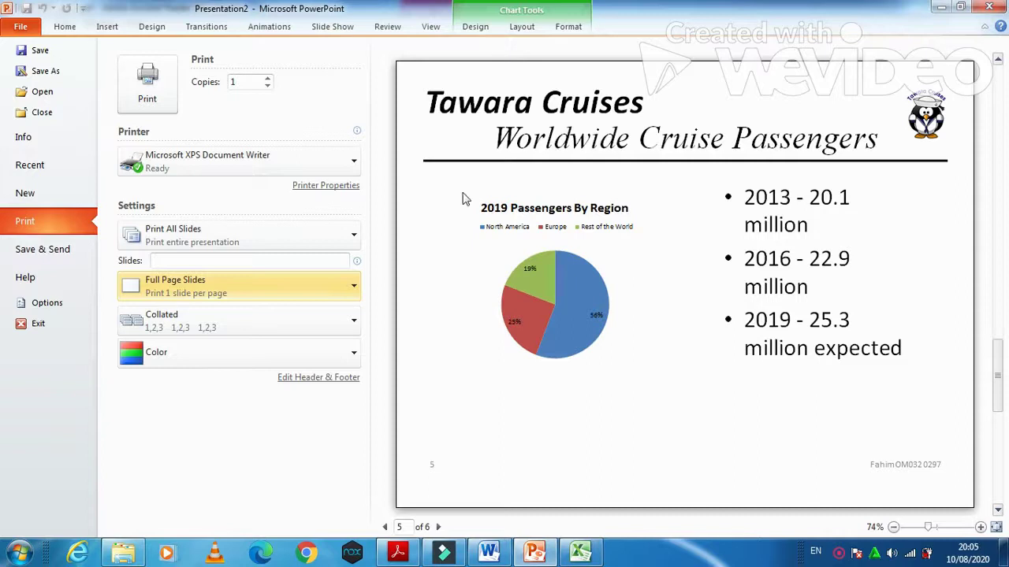
click(399, 556)
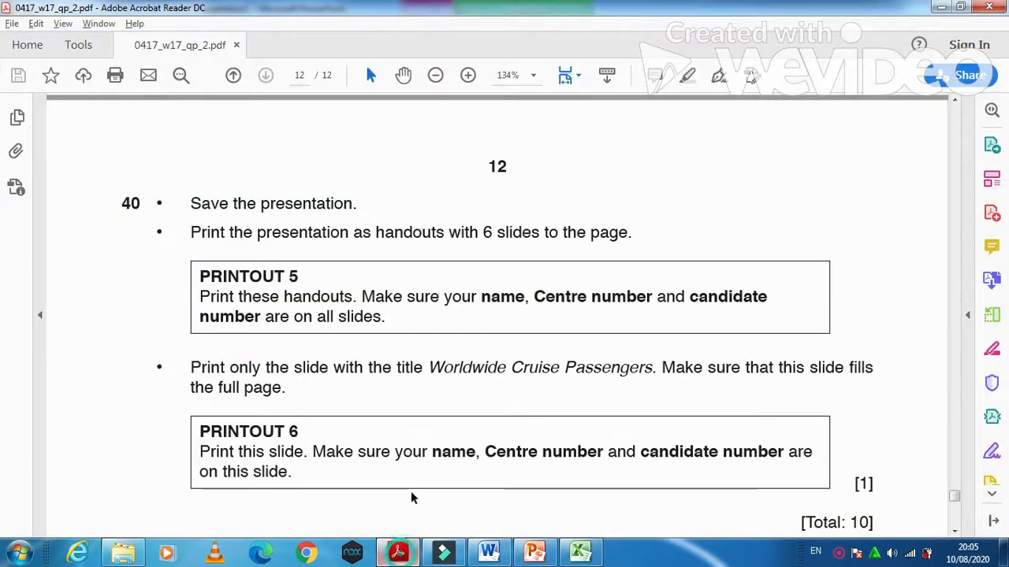